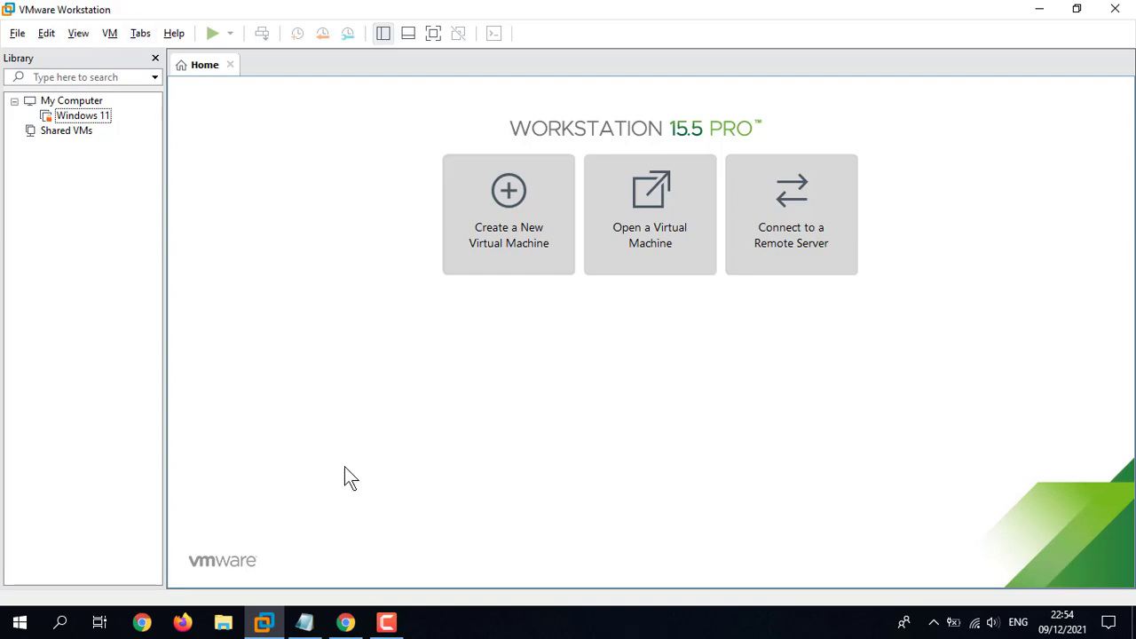
# Step: Switch to Chrome to view the YouTube channel's videos page, and return to VMware Workstation
pyautogui.click(345, 623)
pyautogui.moveTo(353, 546)
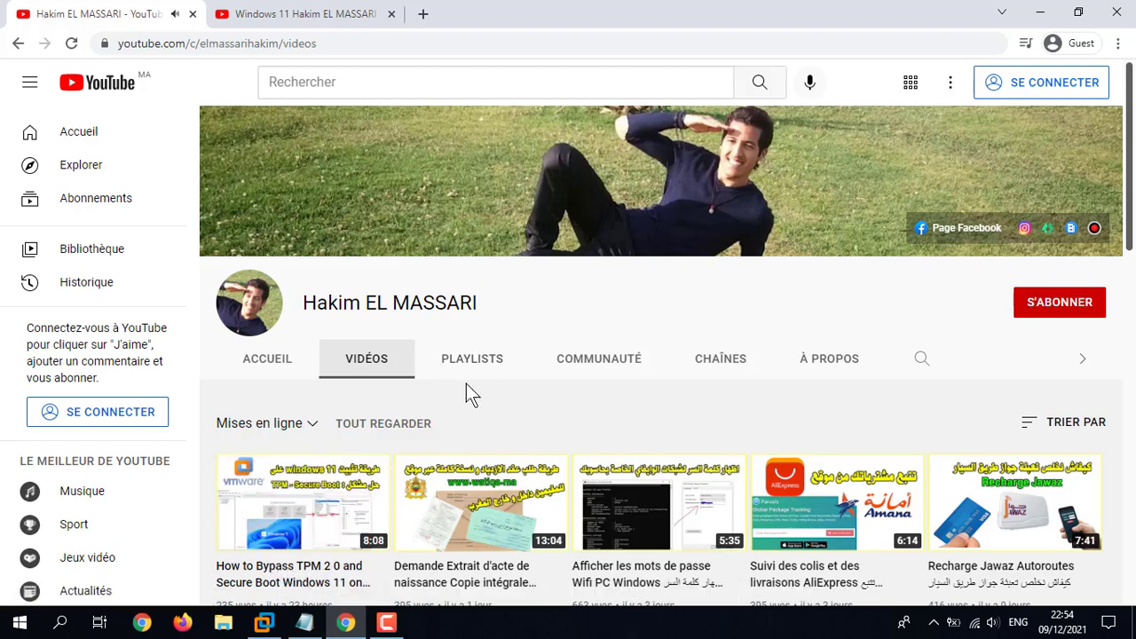
pyautogui.click(271, 625)
# Step: Open the encrypted Windows 11 virtual machine by entering its password, review its device summary and close it
pyautogui.click(80, 120)
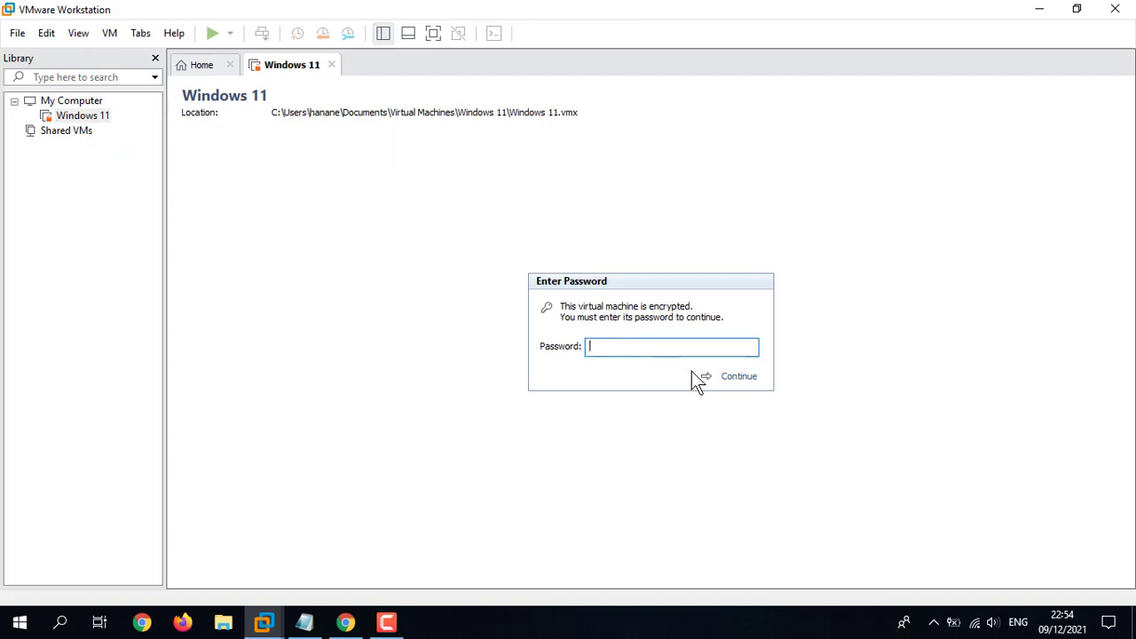
pyautogui.write('•••••')
pyautogui.click(737, 378)
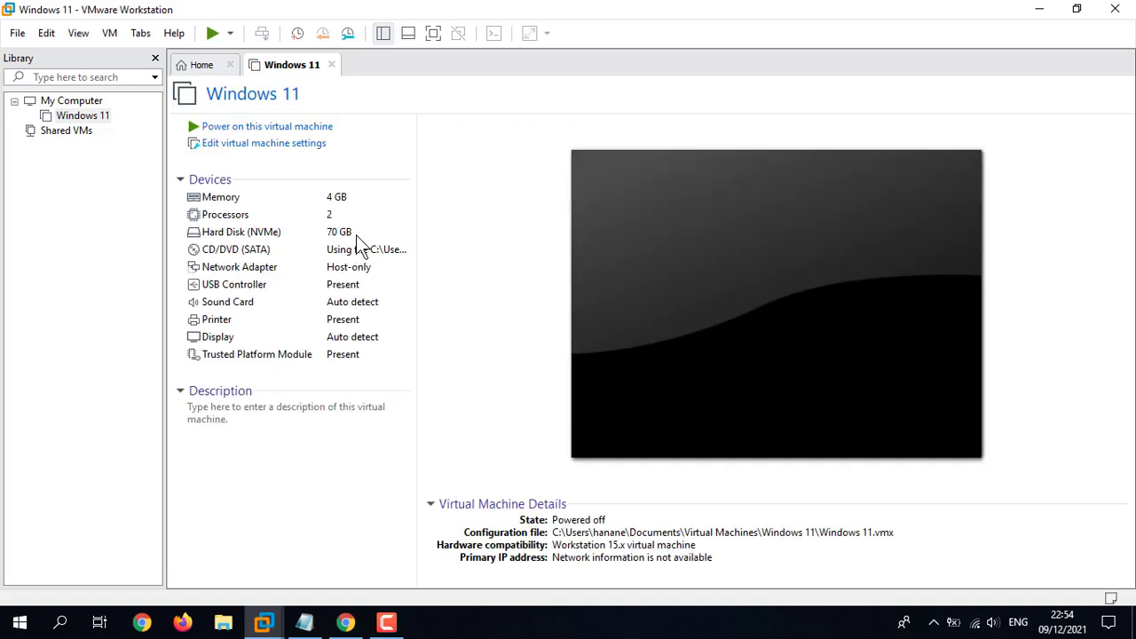
pyautogui.click(333, 65)
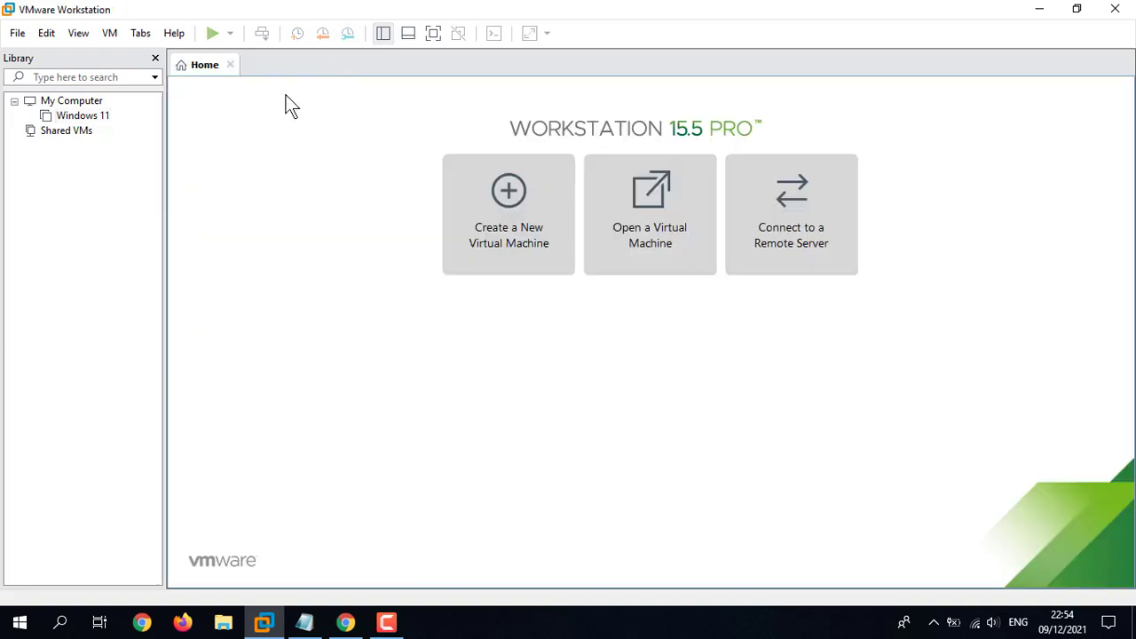
# Step: Start a new virtual machine with the Typical configuration, operating system installed later, and Microsoft Windows 10 x64 as guest
pyautogui.click(18, 36)
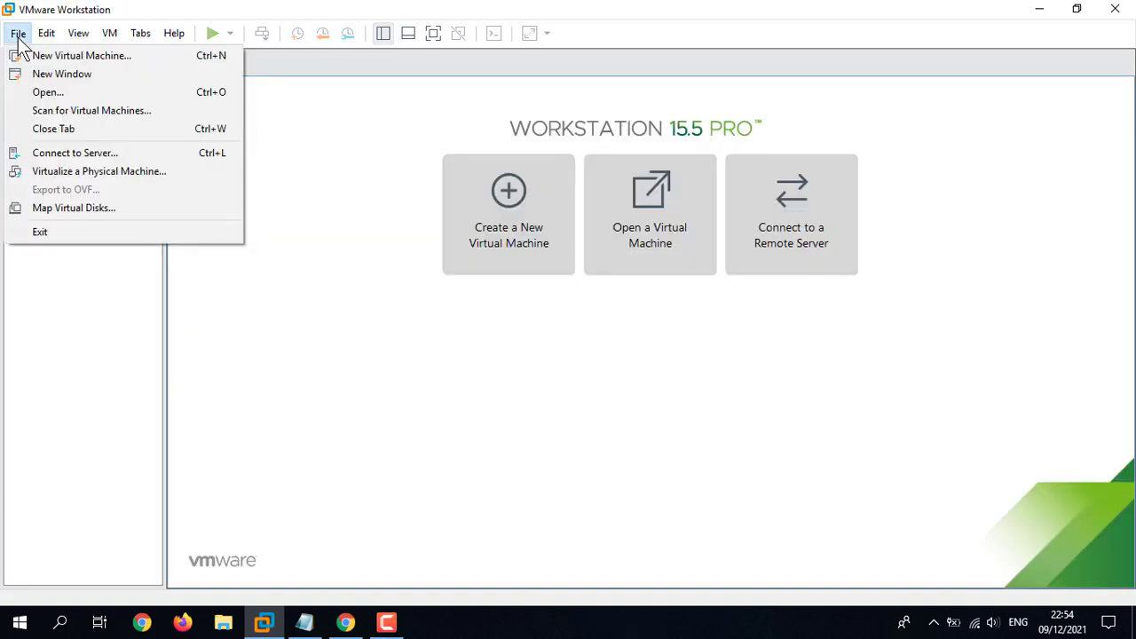
pyautogui.click(58, 57)
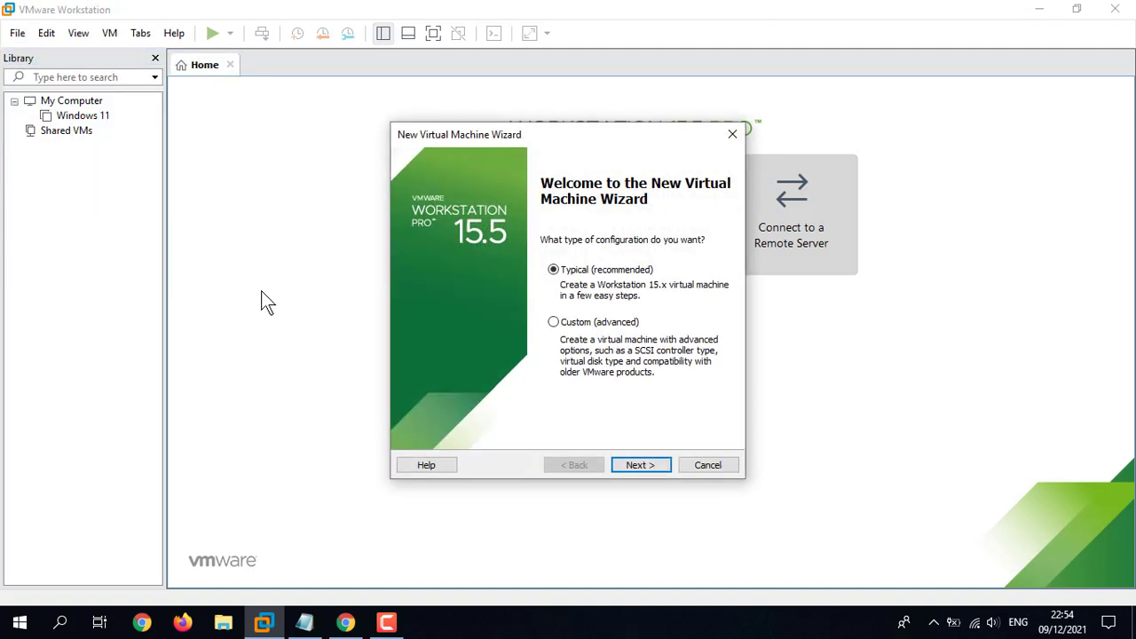
pyautogui.click(632, 464)
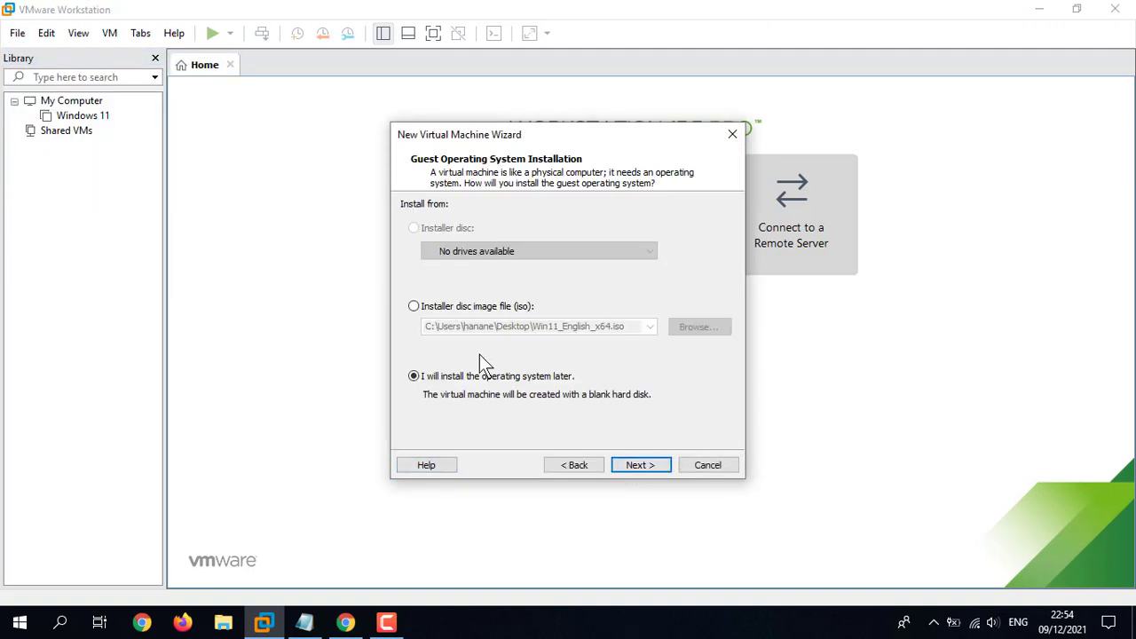
pyautogui.click(640, 468)
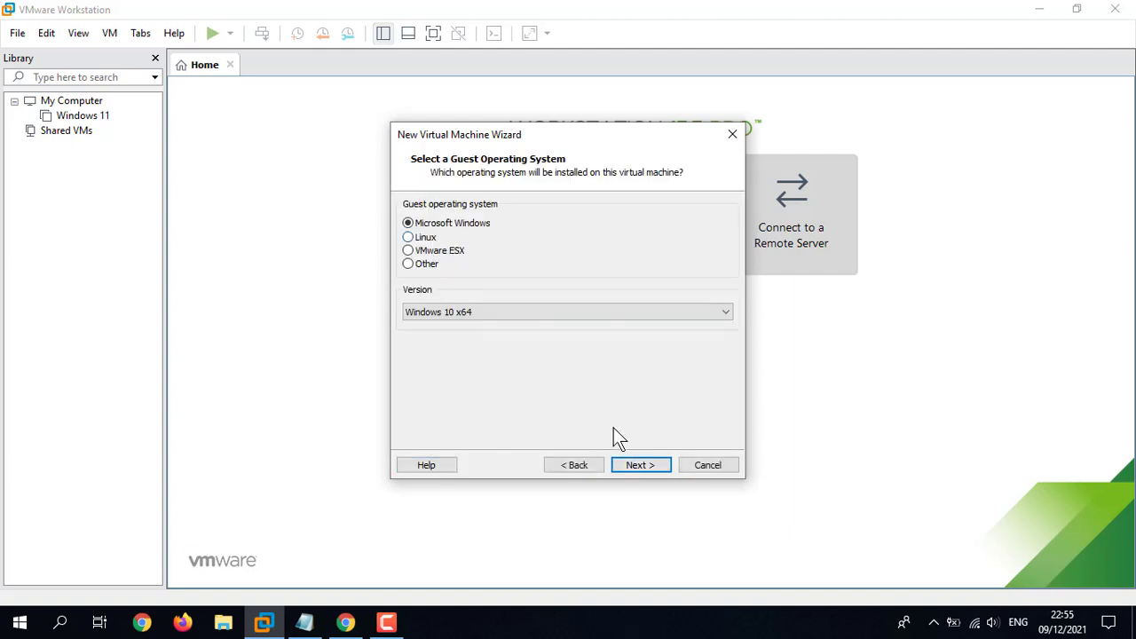
pyautogui.click(636, 465)
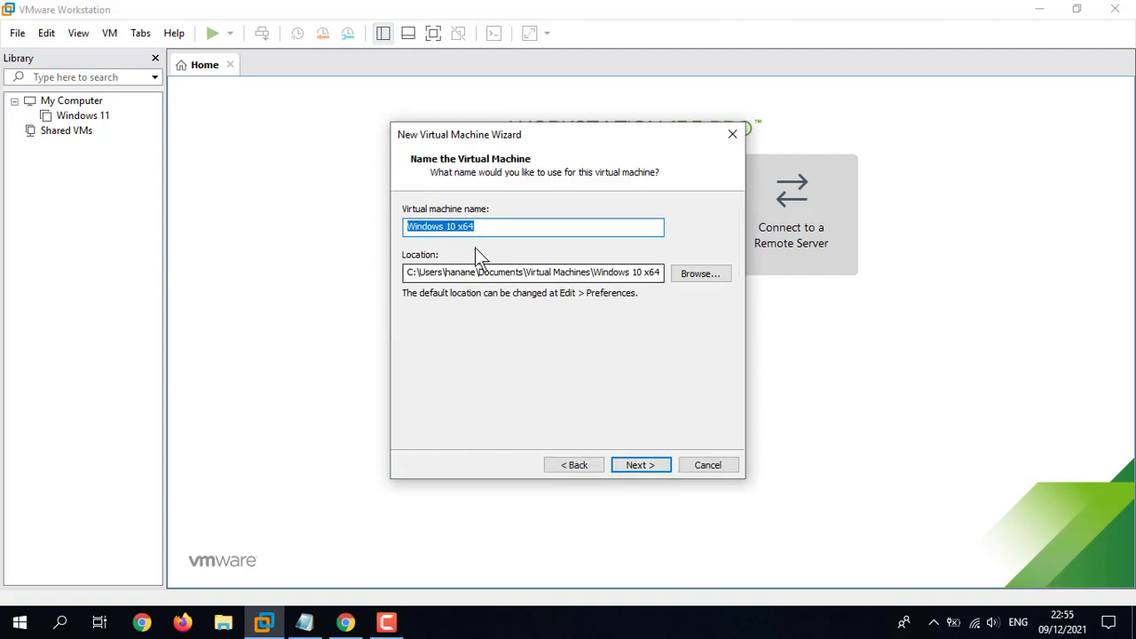
# Step: Name the new virtual machine "Windows 11 best method" and keep its default location
pyautogui.click(456, 226)
pyautogui.press('BackSpace')
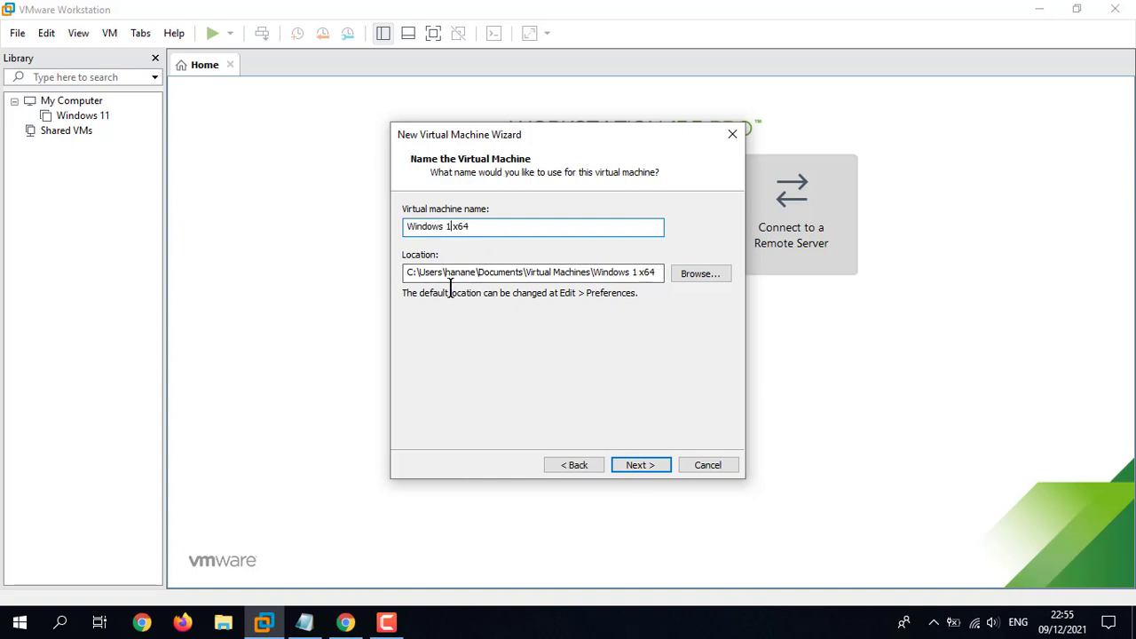
pyautogui.write('1')
pyautogui.click(487, 227)
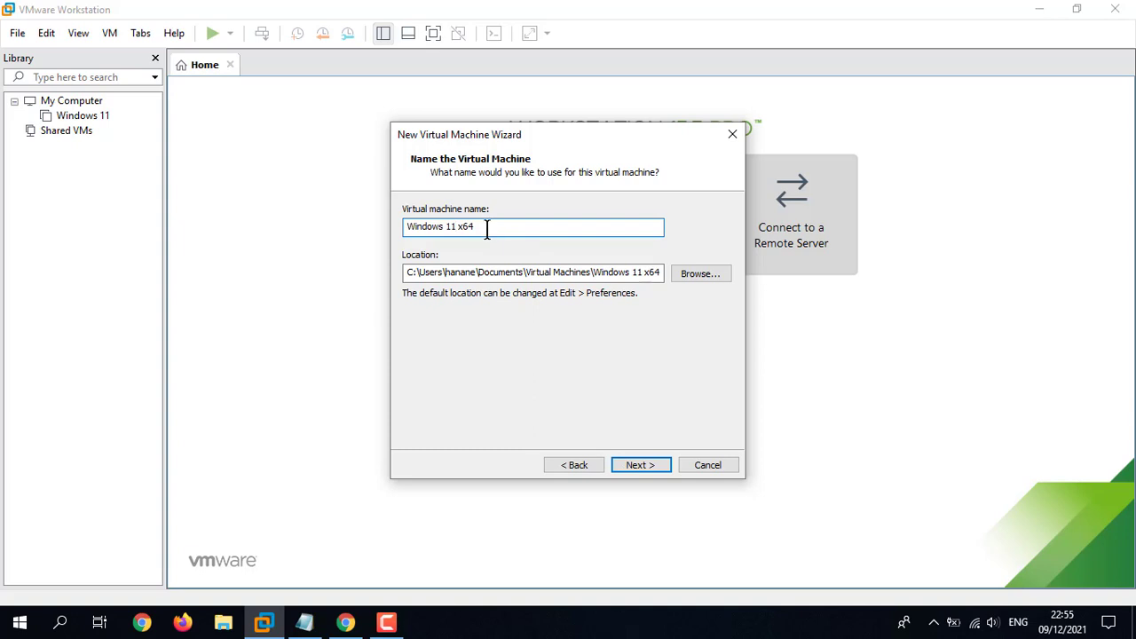
pyautogui.press('BackSpace')
pyautogui.press('BackSpace')
pyautogui.press('BackSpace')
pyautogui.click(639, 471)
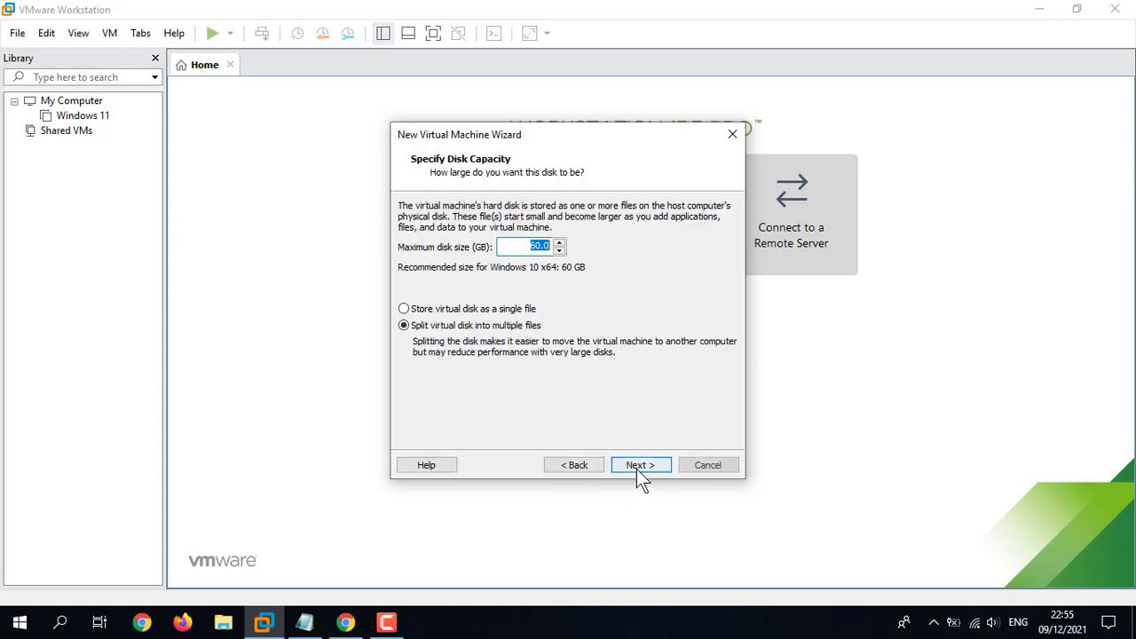
# Step: Set the maximum disk size to 70 GB, split into multiple files, and finish creating the virtual machine
pyautogui.click(505, 249)
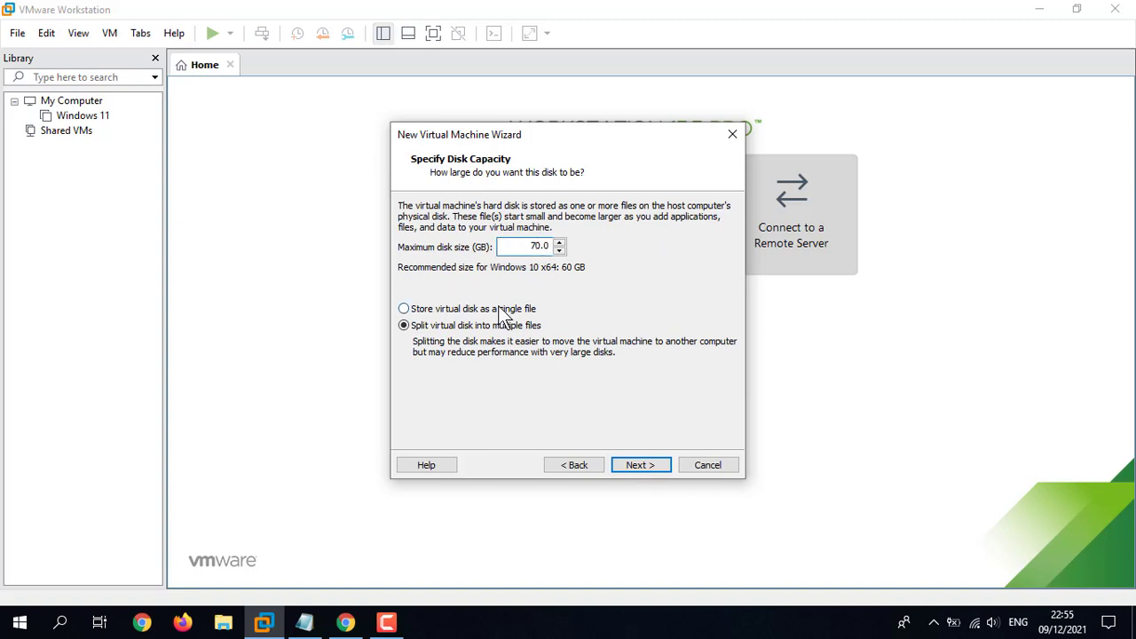
pyautogui.click(647, 469)
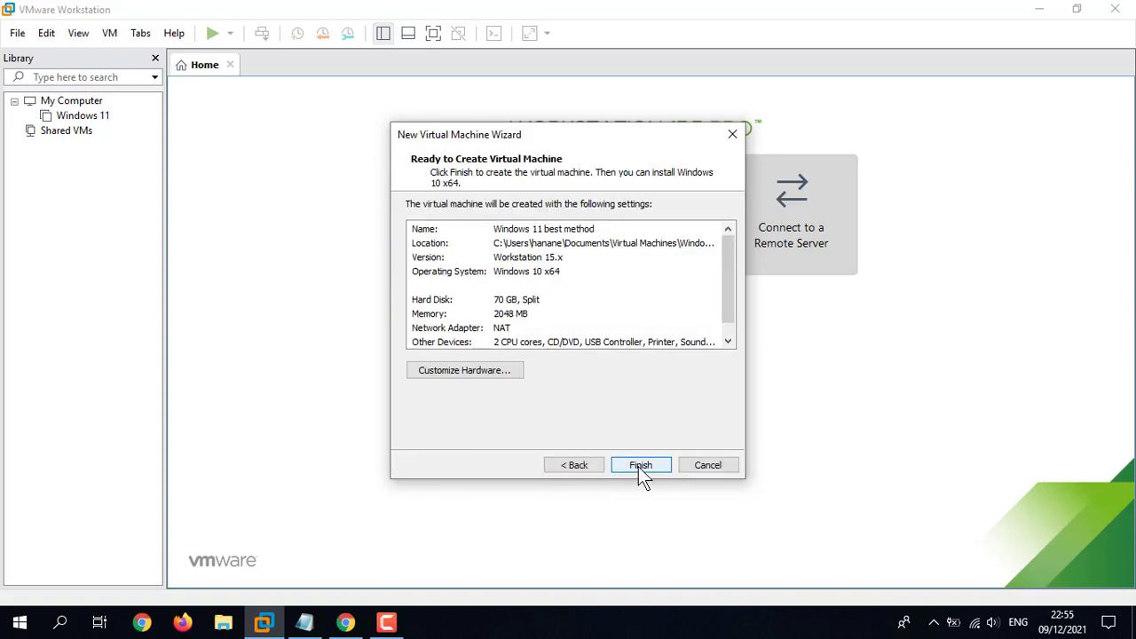
pyautogui.click(638, 467)
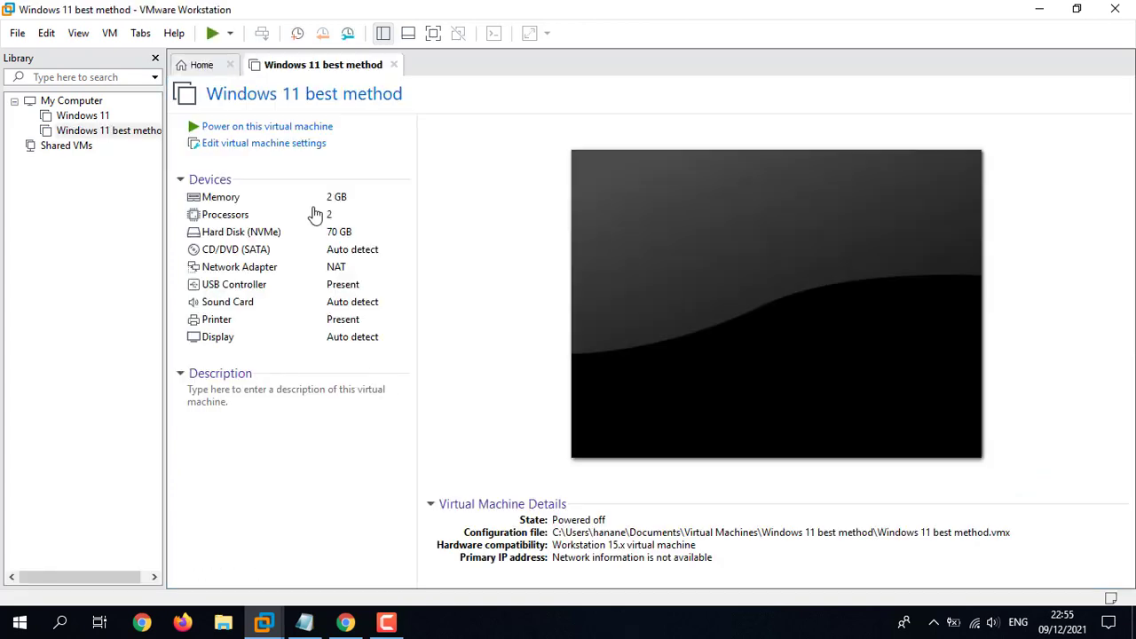
# Step: Set the new virtual machine's memory to 4 GB and display its processor settings
pyautogui.click(280, 203)
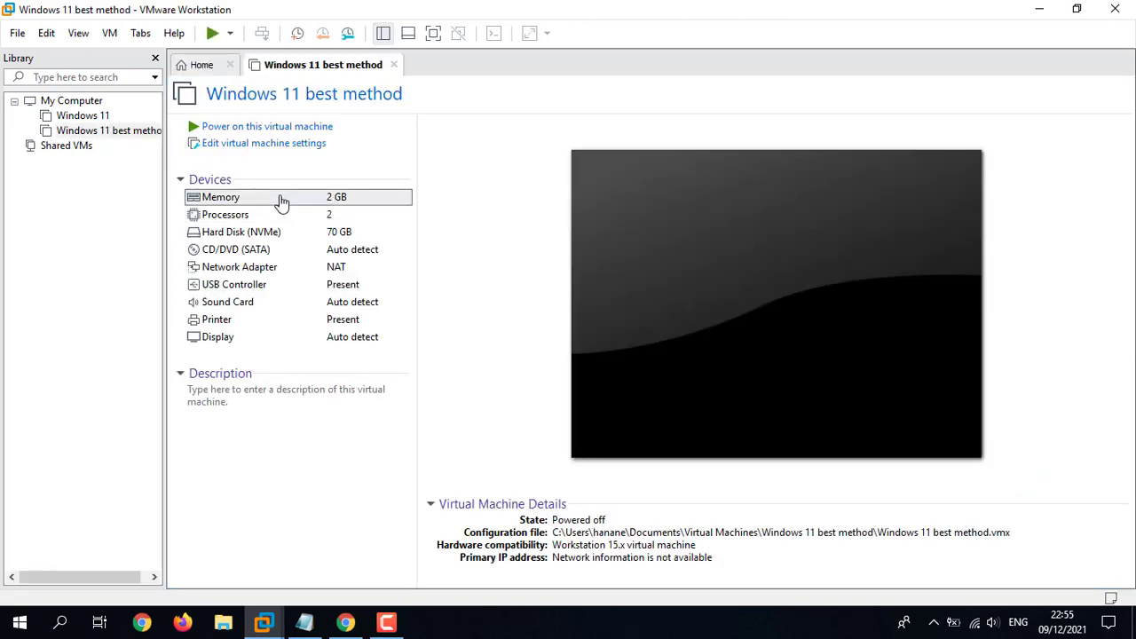
pyautogui.doubleClick(281, 203)
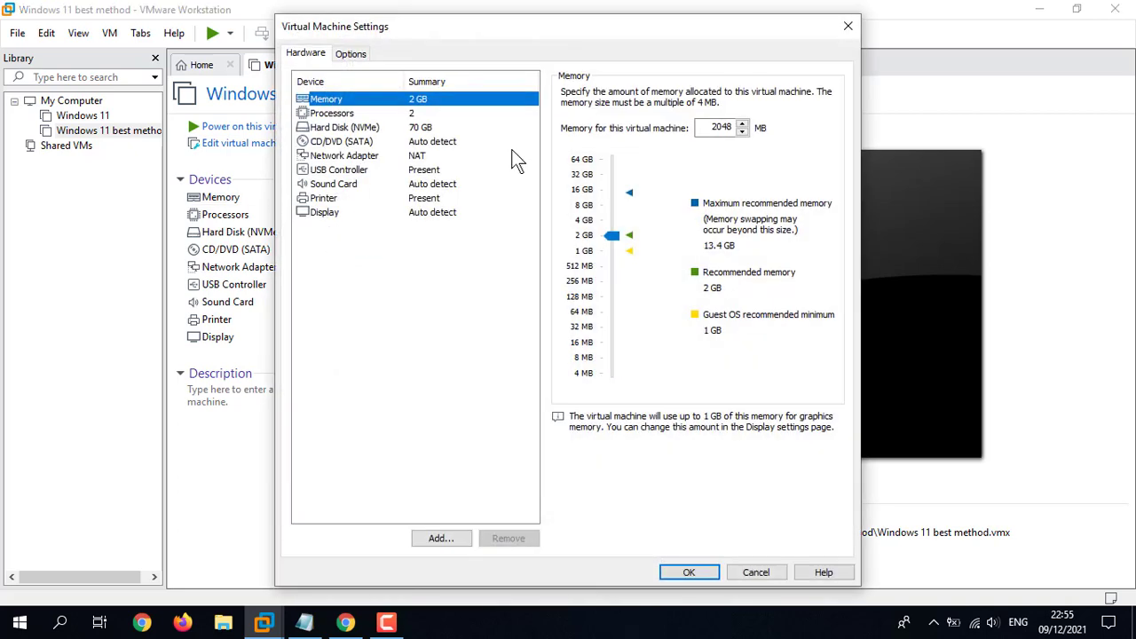
pyautogui.click(585, 222)
pyautogui.click(342, 115)
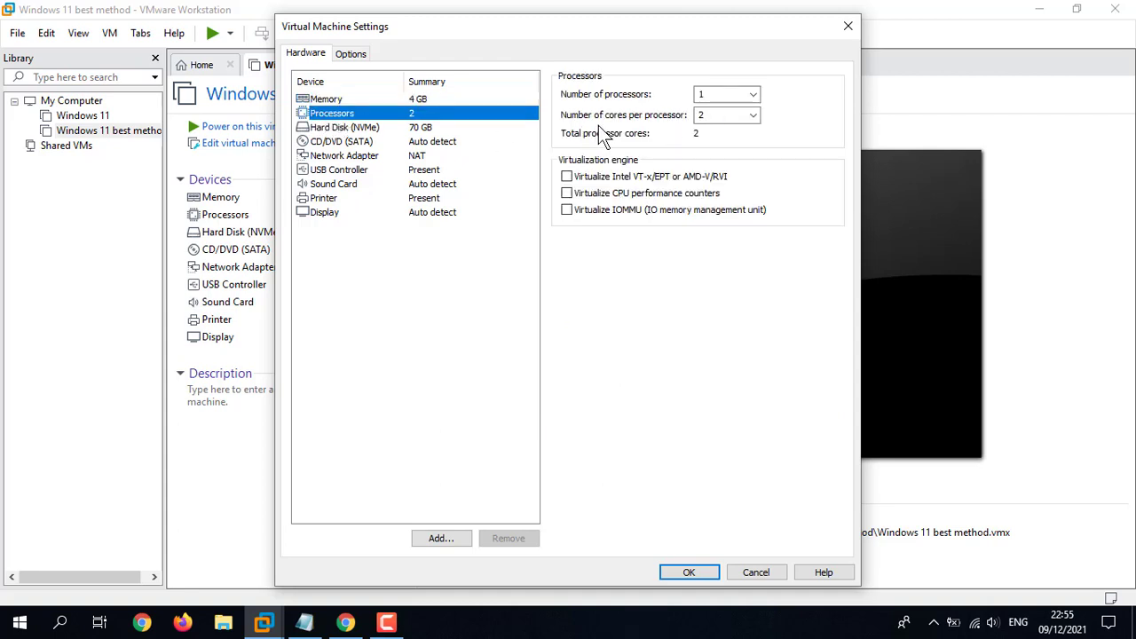
# Step: Set the CD/DVD drive to use the ISO image Win11_English_x64 from the Desktop
pyautogui.click(344, 143)
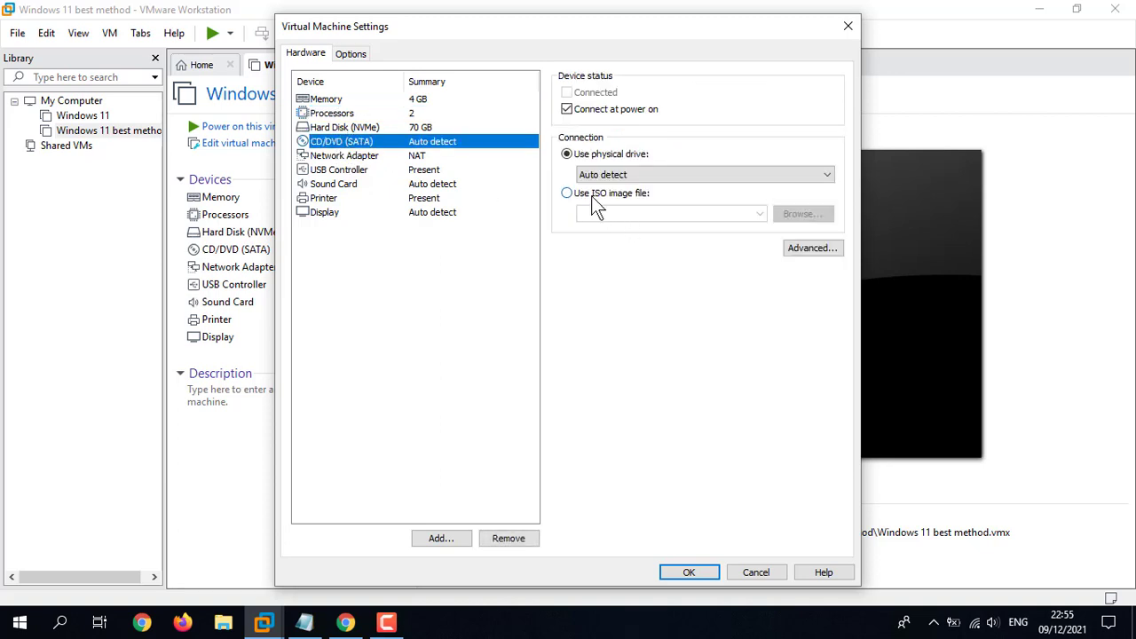
pyautogui.click(590, 196)
pyautogui.click(804, 216)
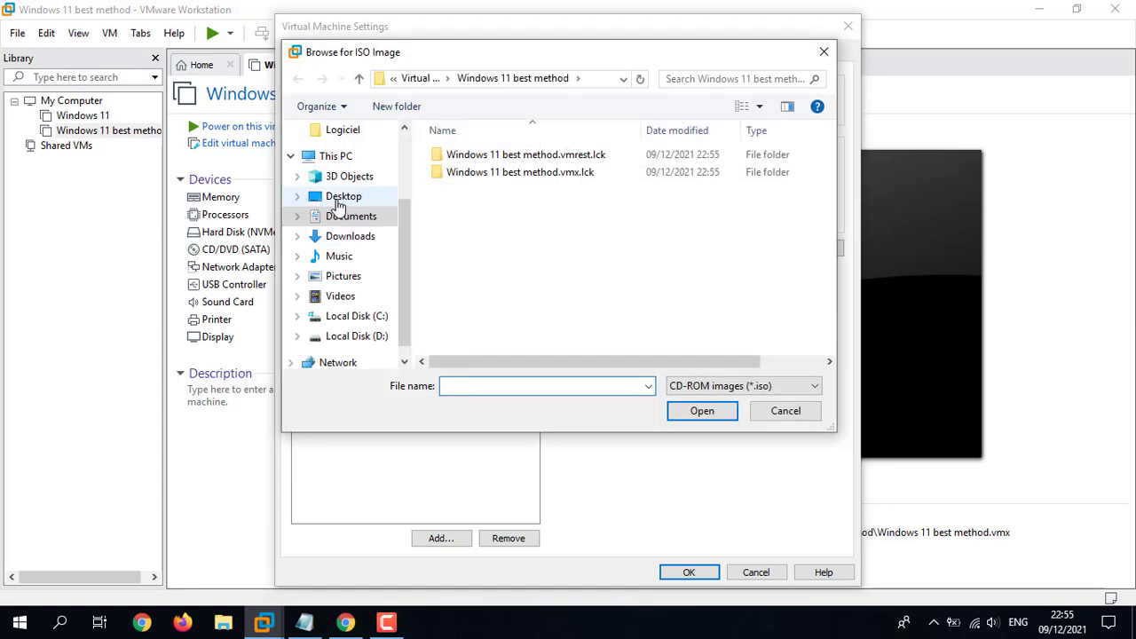
pyautogui.click(345, 203)
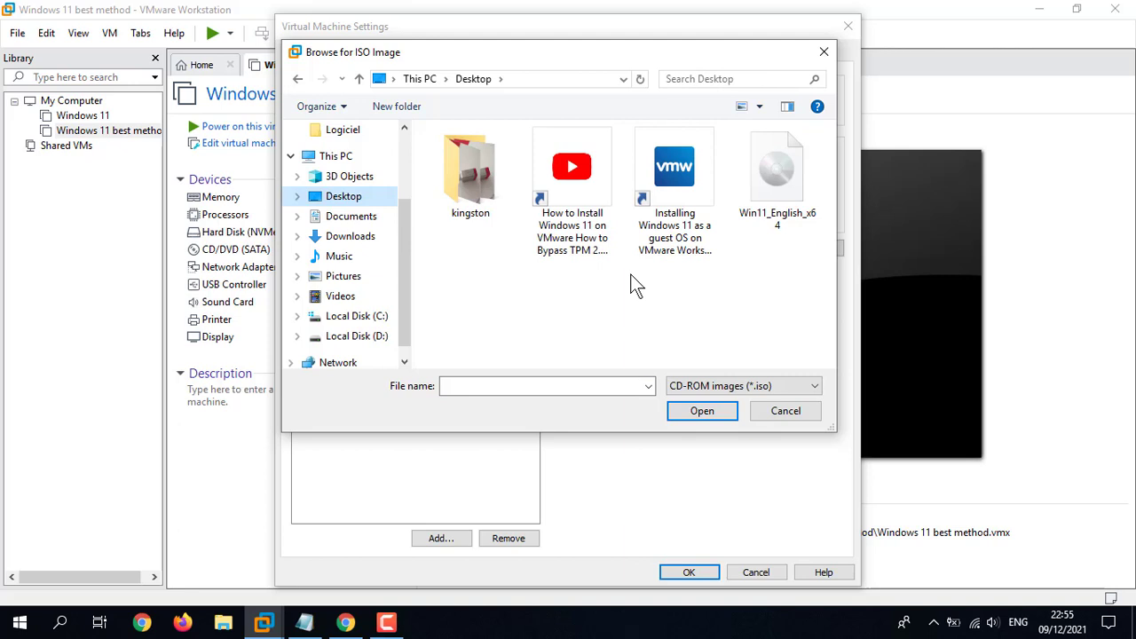
pyautogui.doubleClick(793, 194)
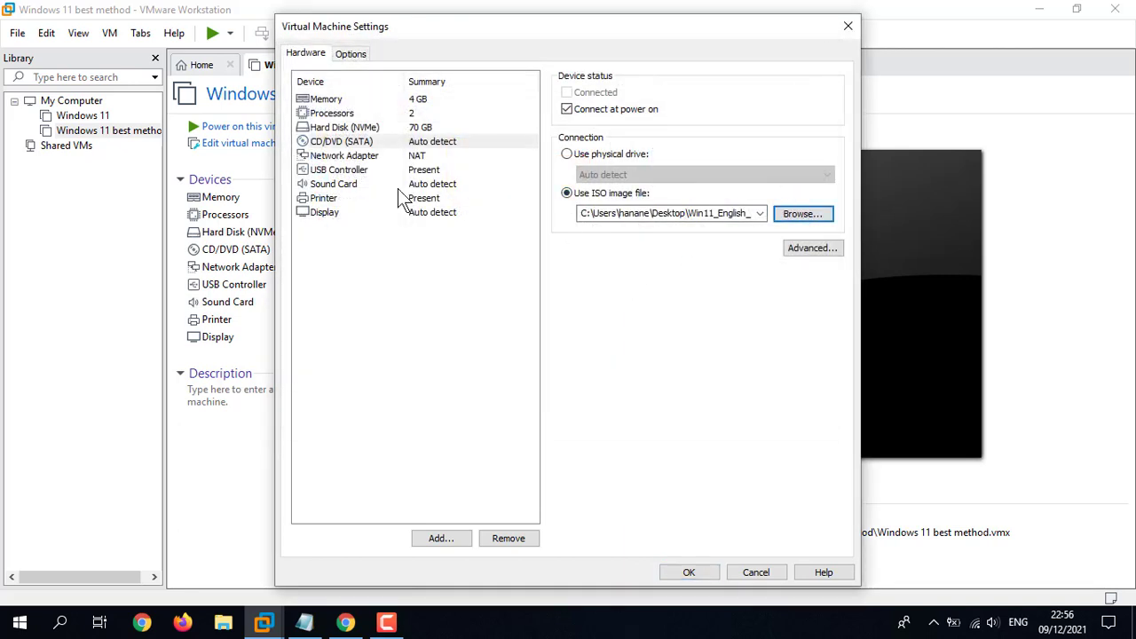
# Step: Set the network adapter to Host-only and enable secure boot for the UEFI firmware
pyautogui.click(335, 157)
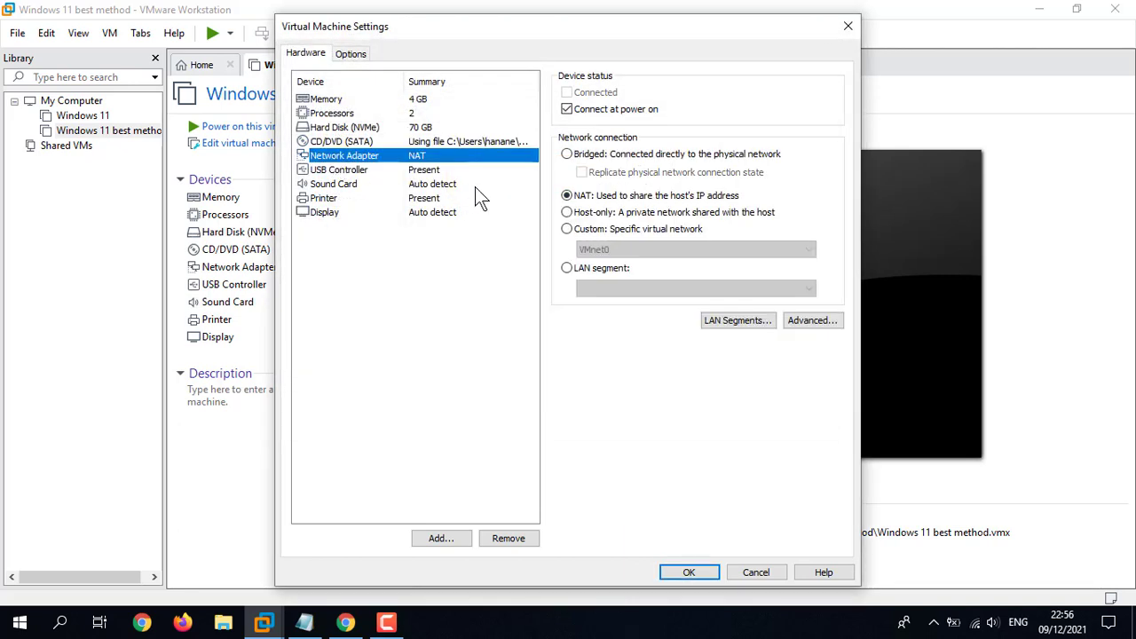
pyautogui.click(568, 213)
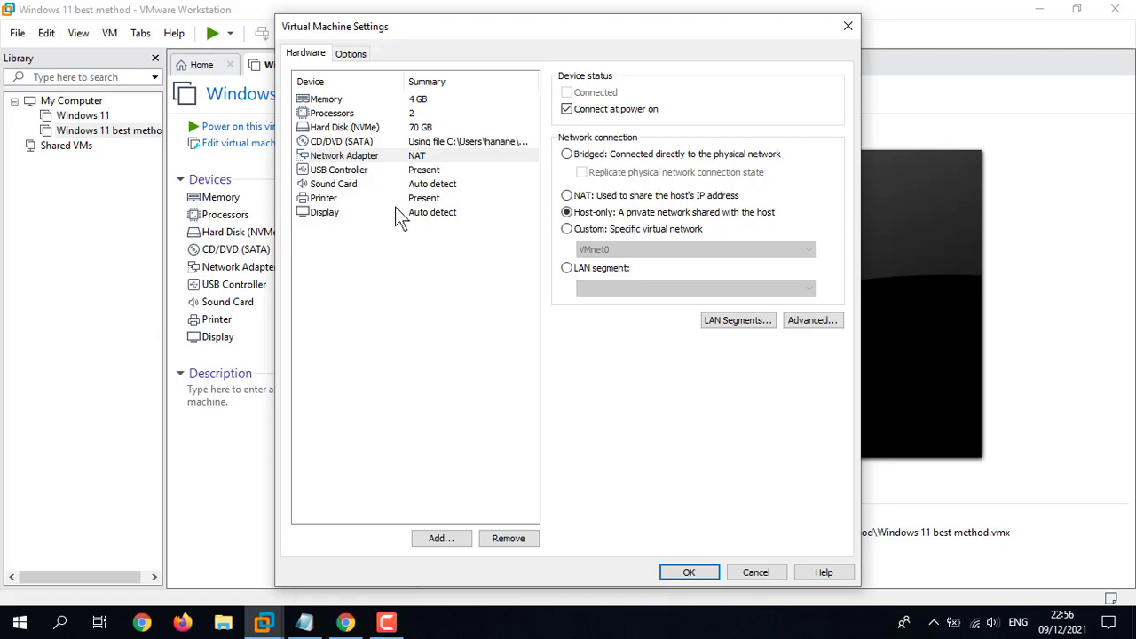
pyautogui.click(351, 54)
pyautogui.click(335, 270)
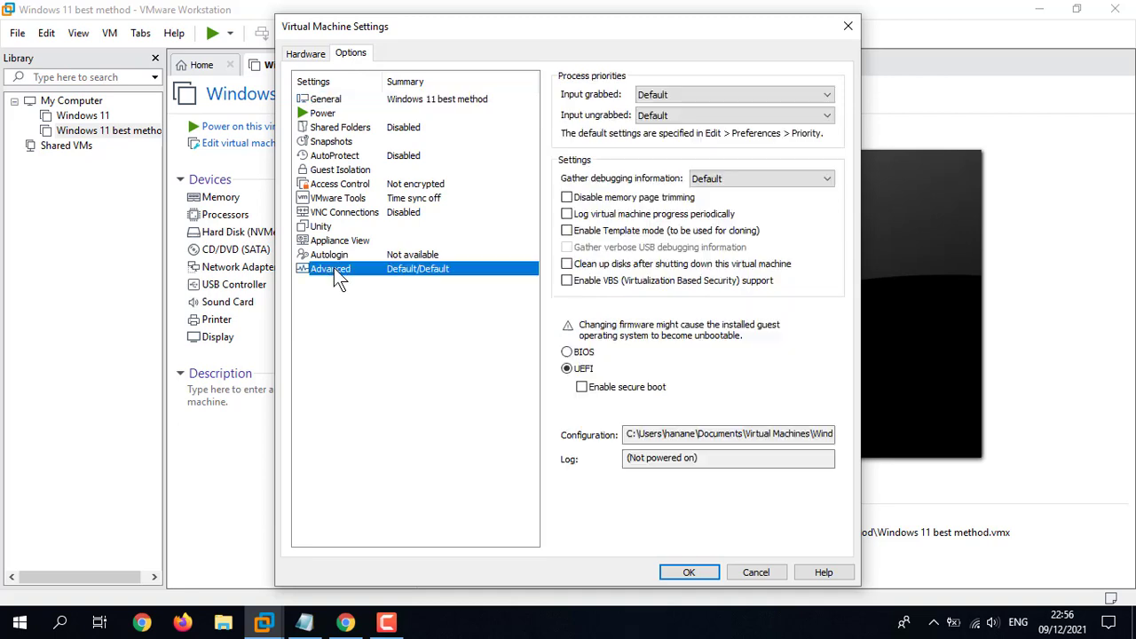
pyautogui.click(588, 391)
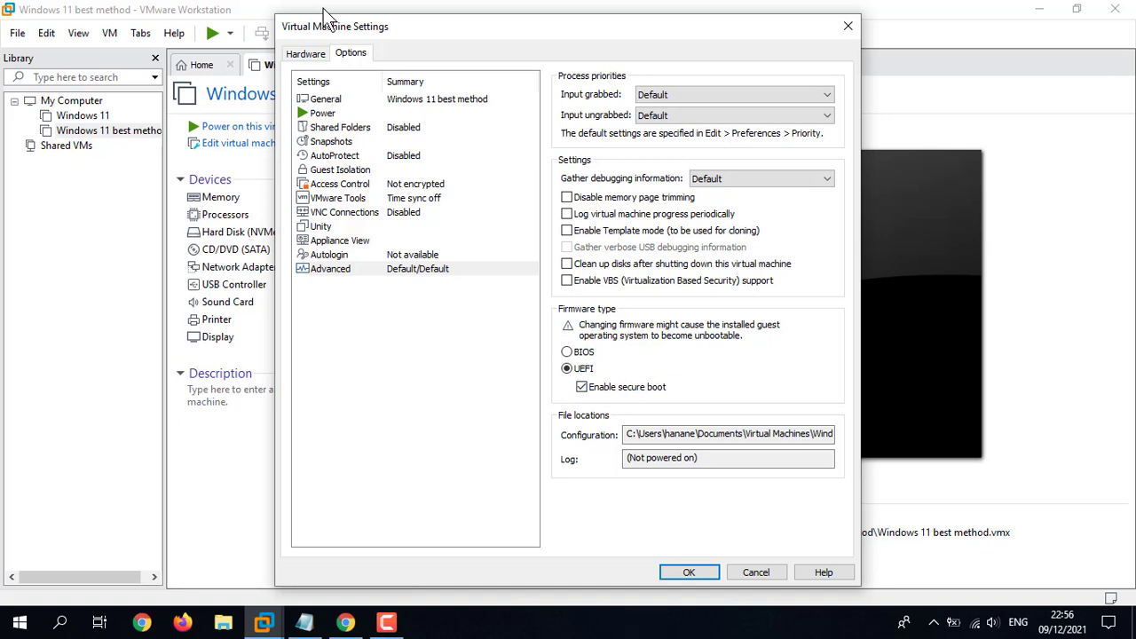
pyautogui.click(305, 55)
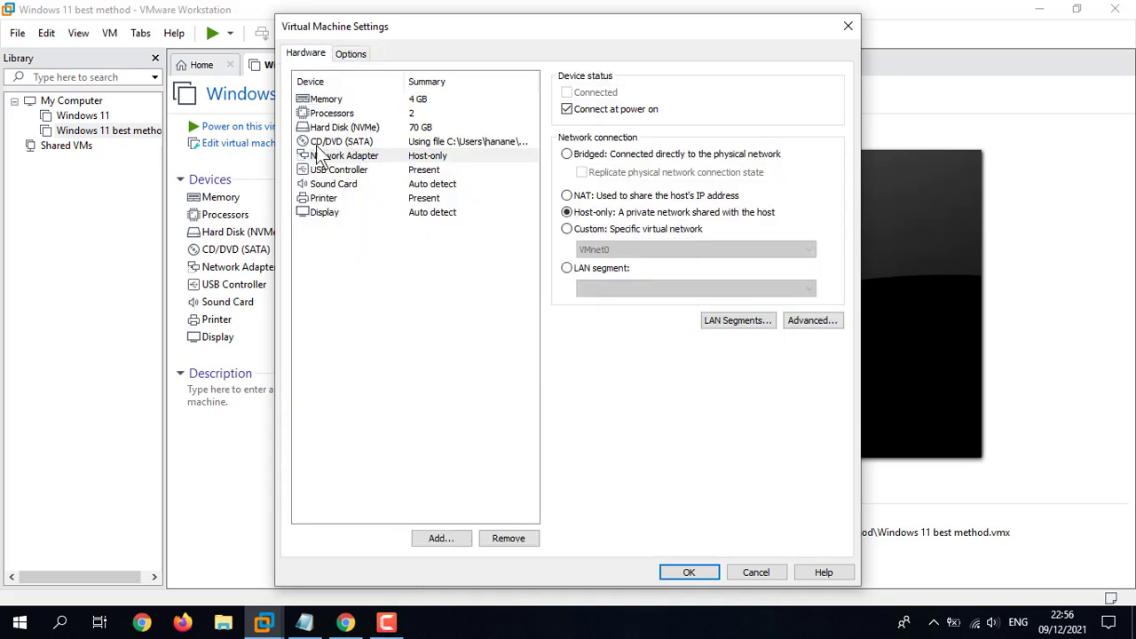
pyautogui.click(427, 538)
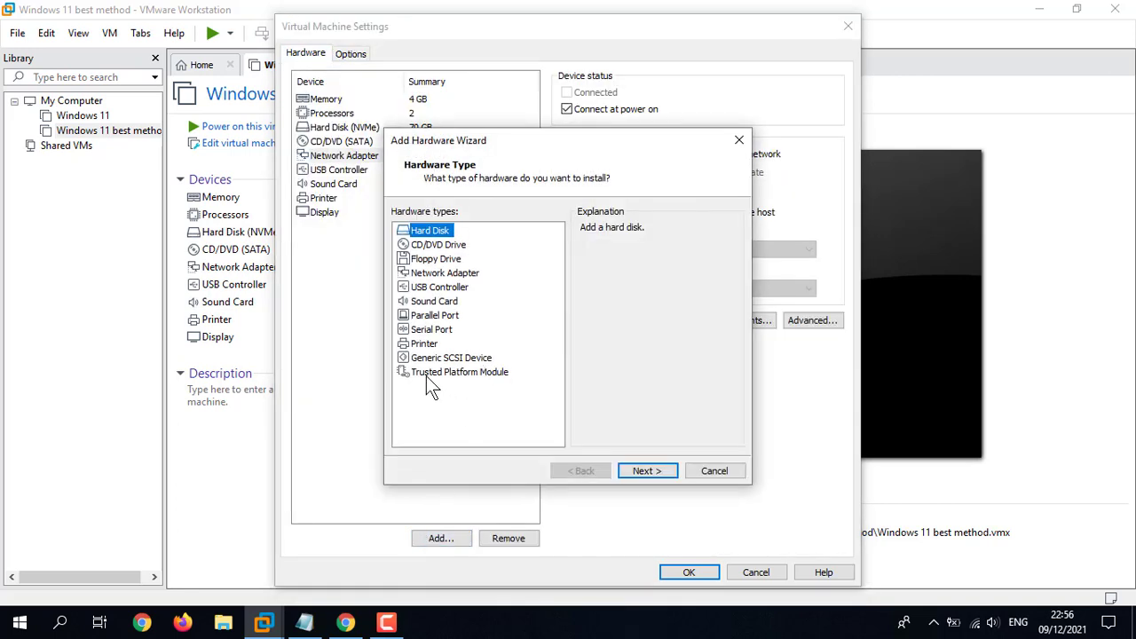
pyautogui.click(710, 471)
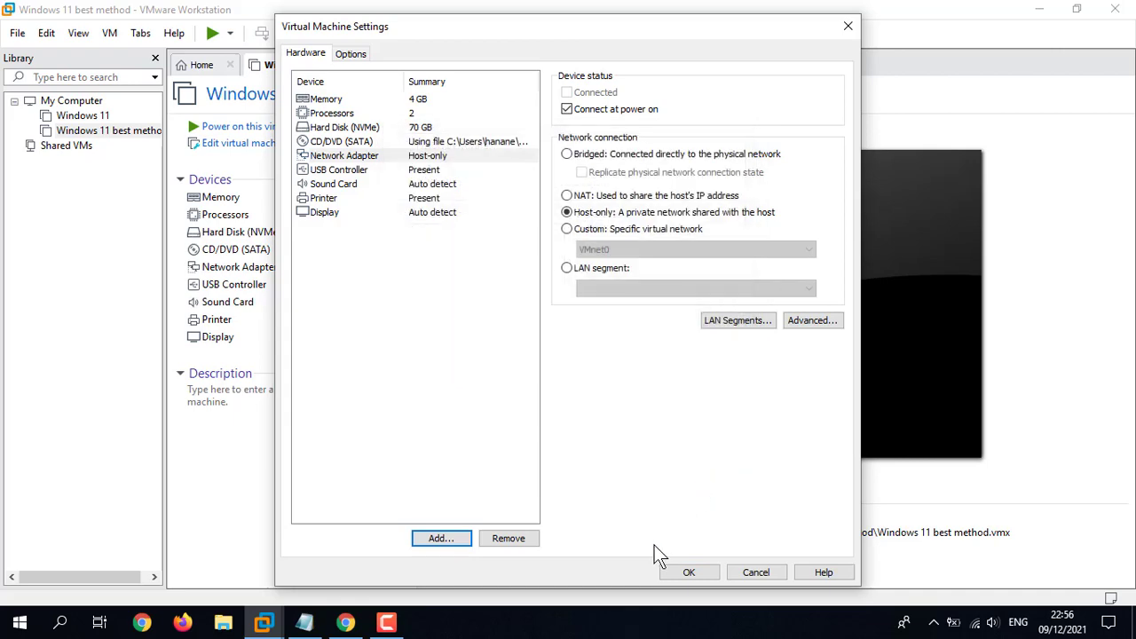
# Step: Apply the virtual machine settings and boot the machine from the Windows 11 installation disc
pyautogui.click(680, 571)
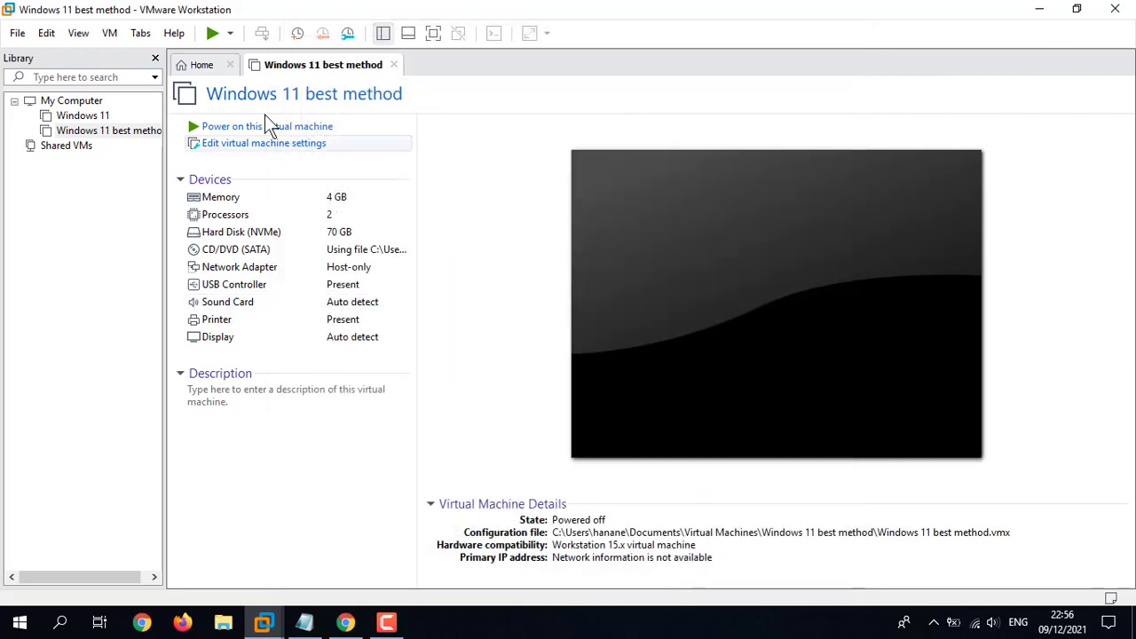
pyautogui.click(257, 126)
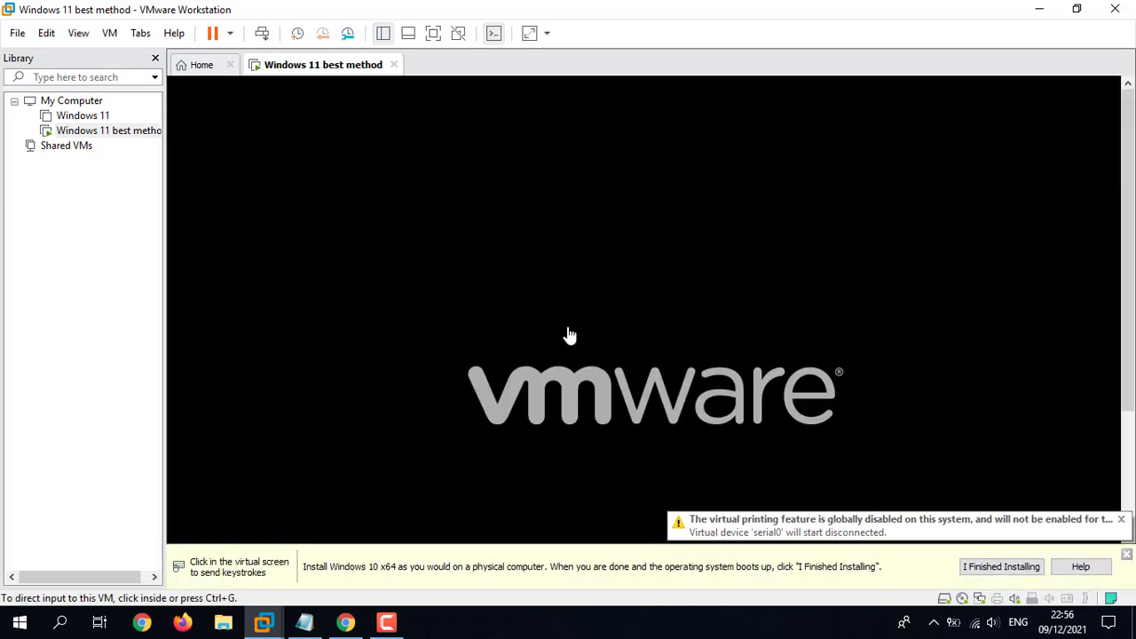
pyautogui.click(557, 299)
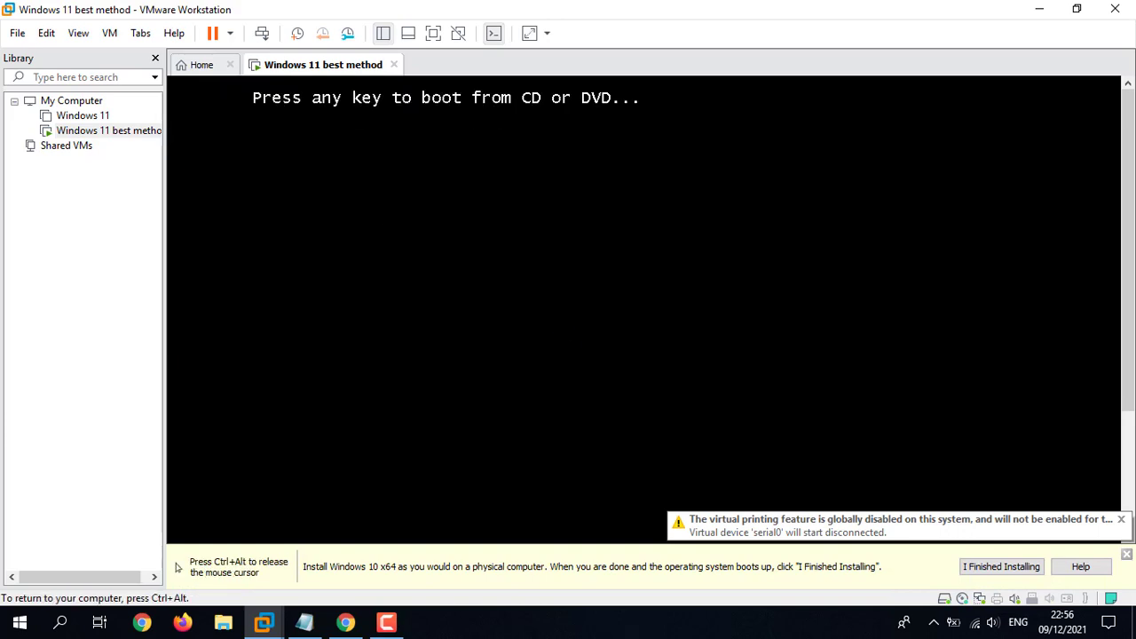
pyautogui.press('Return')
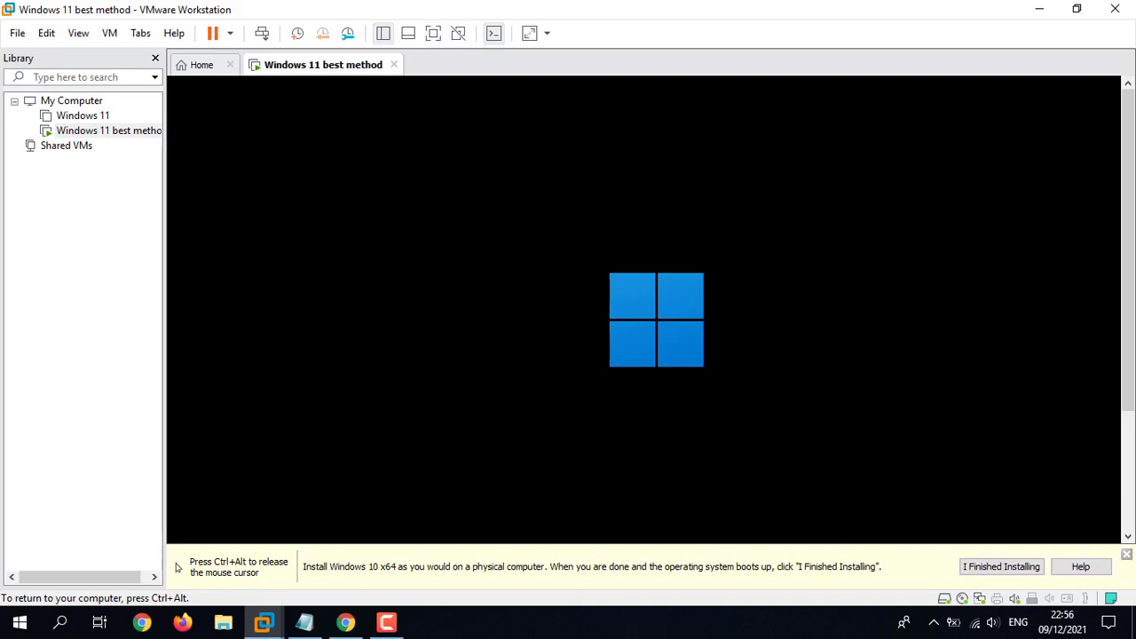
# Step: Release the mouse from the virtual machine and bring up the Notepad instructions for the registry TPM bypass
pyautogui.hotkey('ctrl', 'alt')
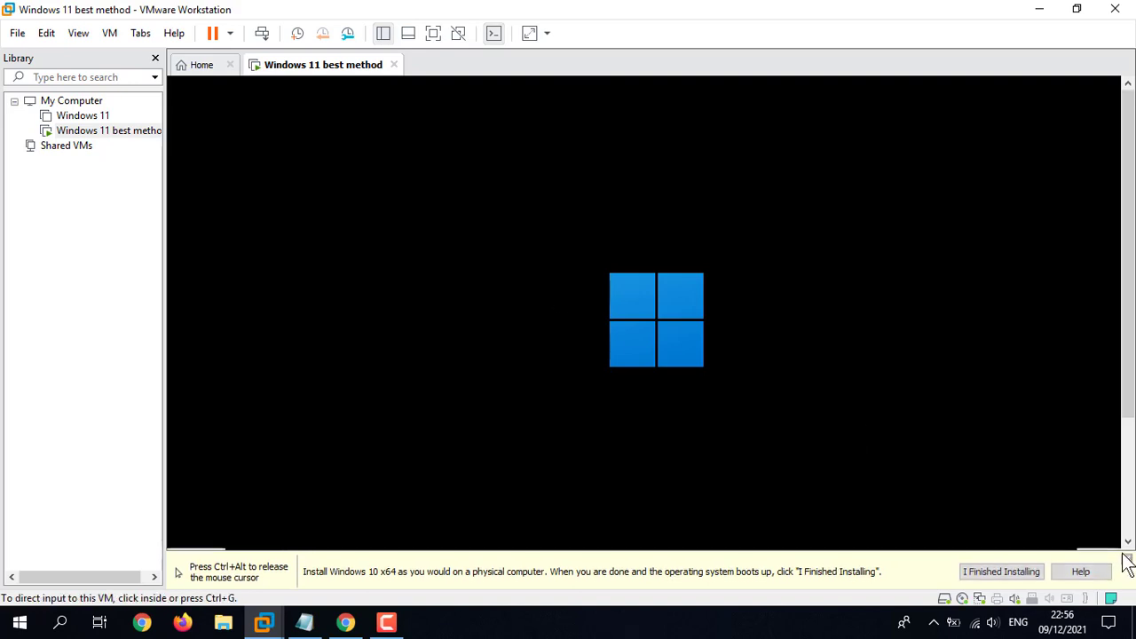
pyautogui.click(305, 624)
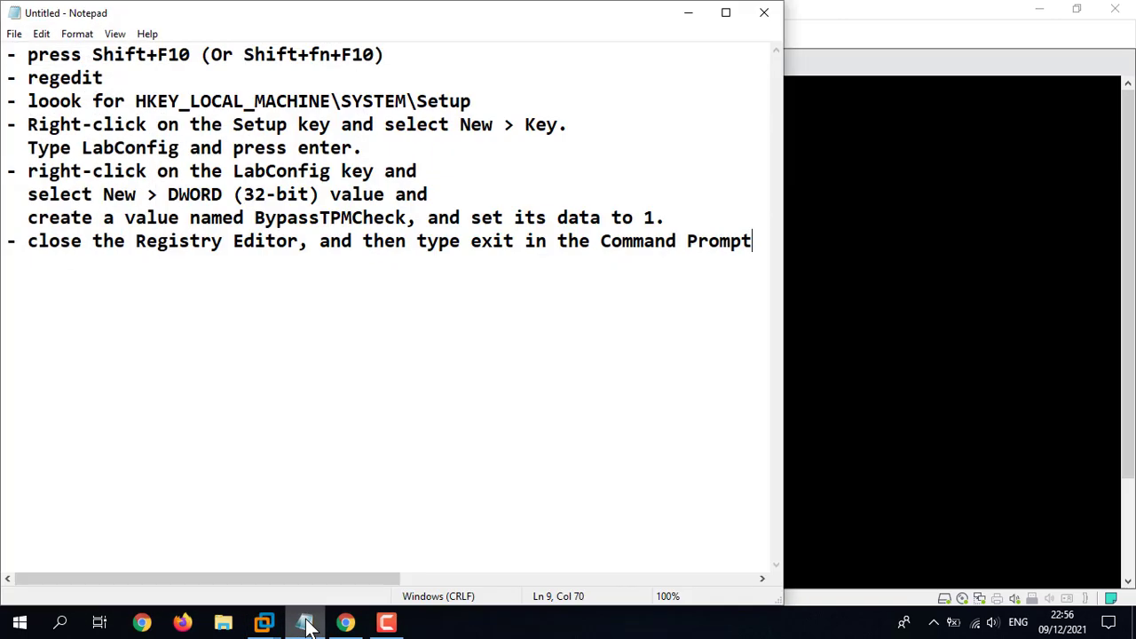
# Step: Review the TPM bypass instructions in Notepad, checking the spelling and capitals of the LabConfig key name
pyautogui.moveTo(8, 56); pyautogui.dragTo(472, 255)
pyautogui.click(521, 309)
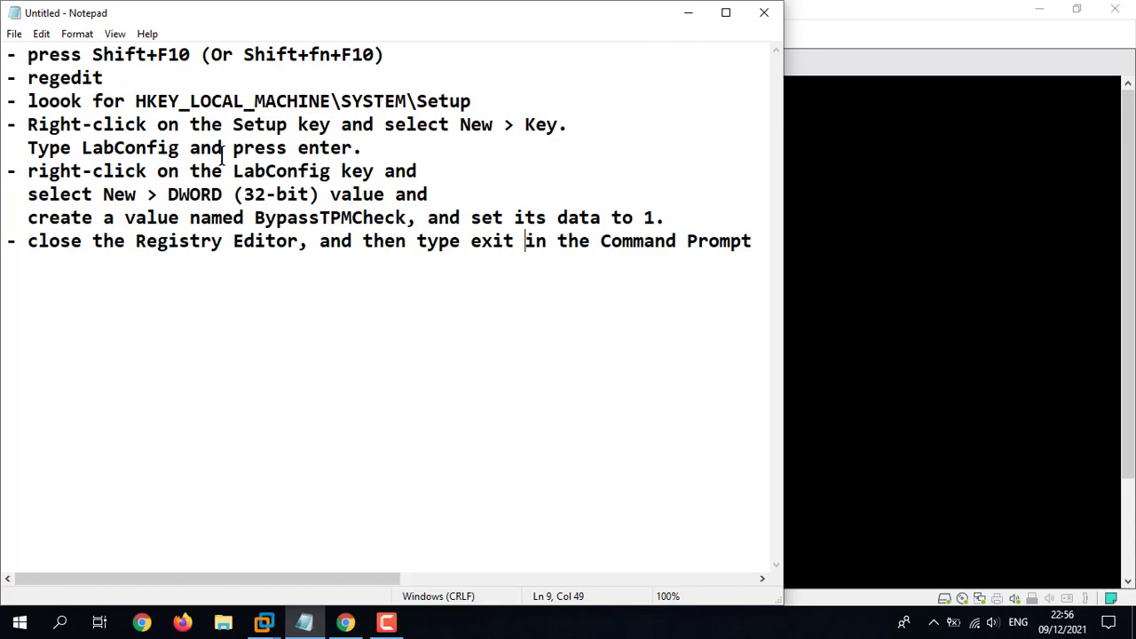
pyautogui.click(687, 13)
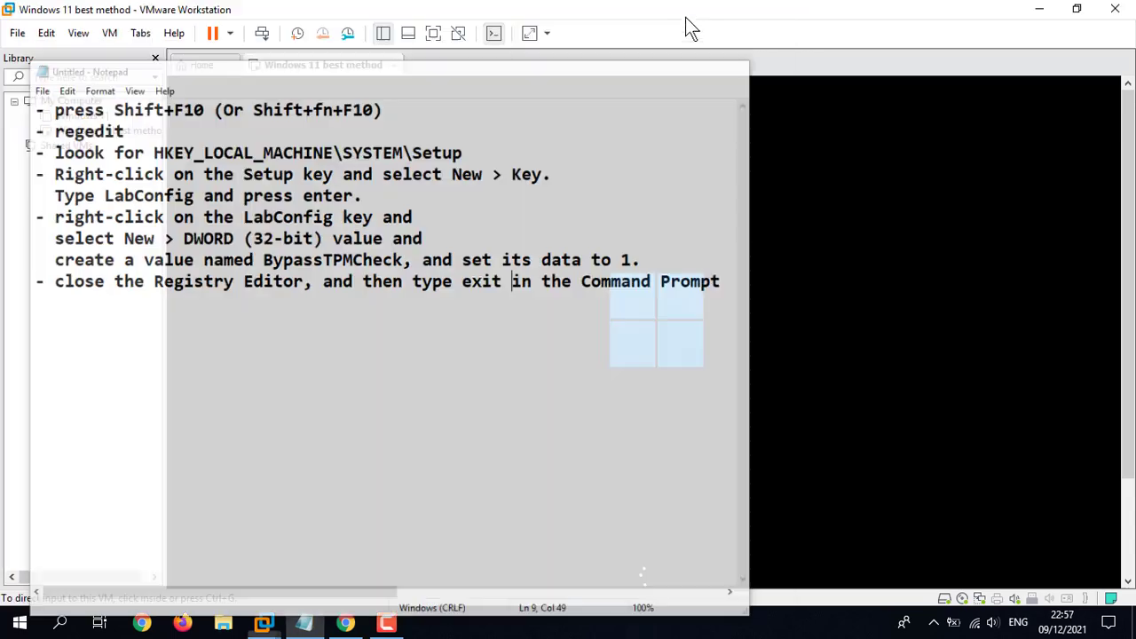
pyautogui.click(304, 624)
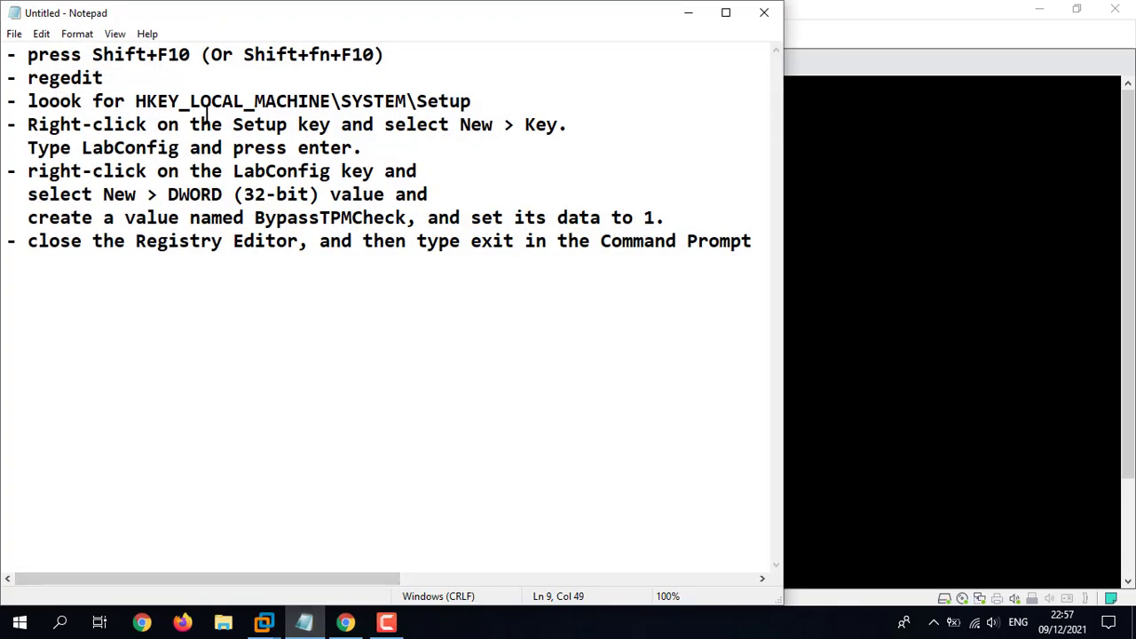
pyautogui.moveTo(83, 148); pyautogui.dragTo(180, 148)
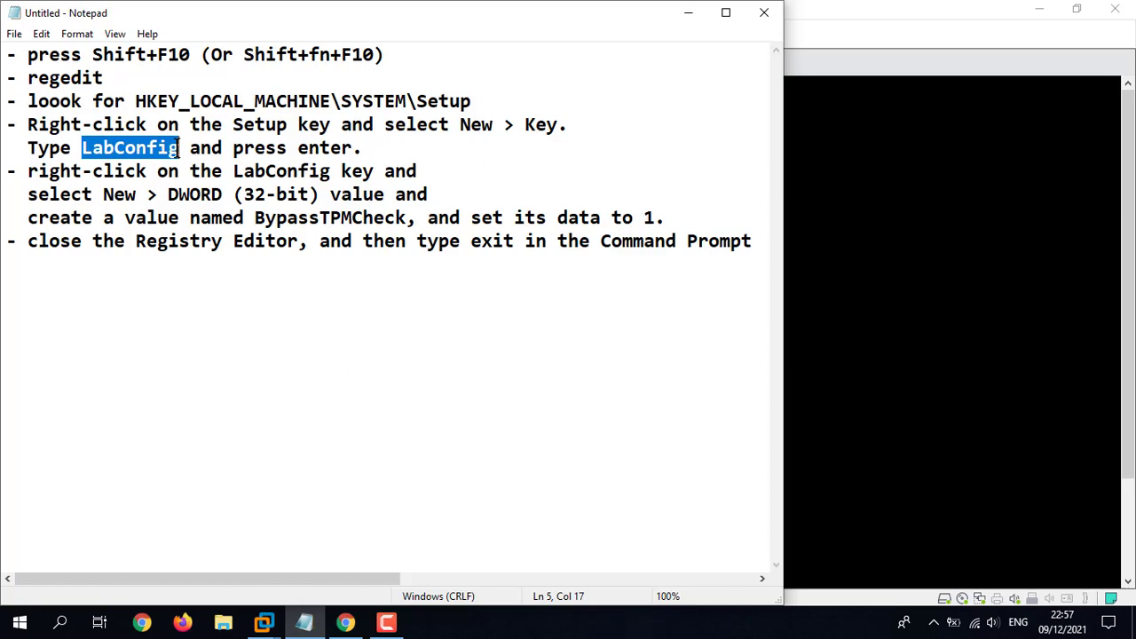
pyautogui.doubleClick(94, 148)
pyautogui.click(95, 148)
pyautogui.moveTo(87, 148); pyautogui.dragTo(115, 148)
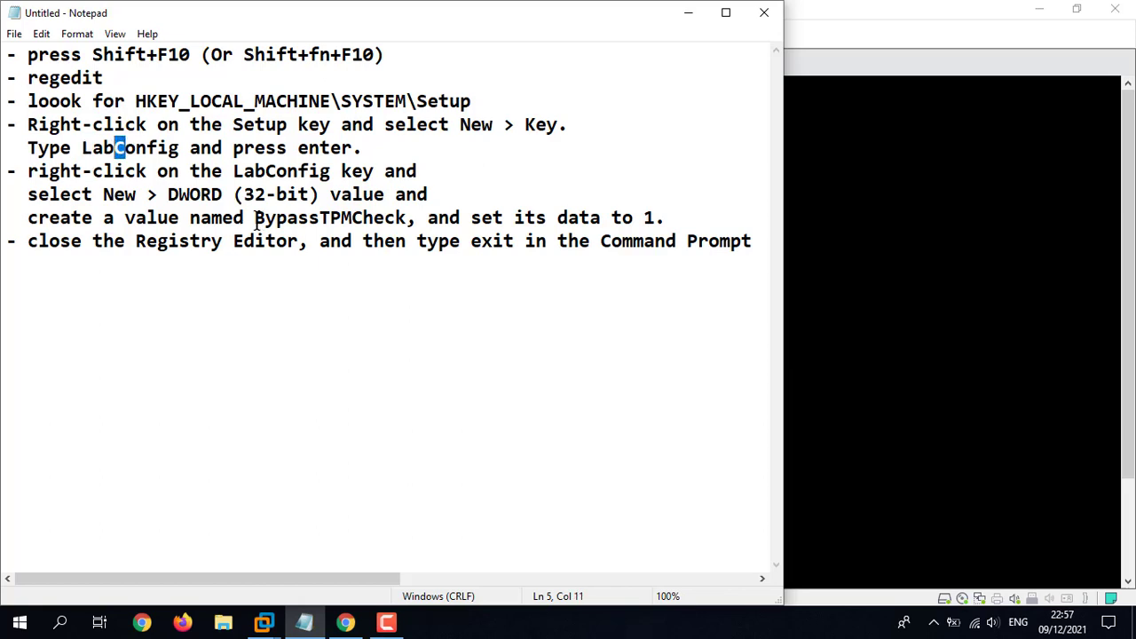
# Step: Check the spelling of the BypassTPMCheck value name in the notes and return to the virtual machine
pyautogui.moveTo(256, 226); pyautogui.dragTo(401, 225)
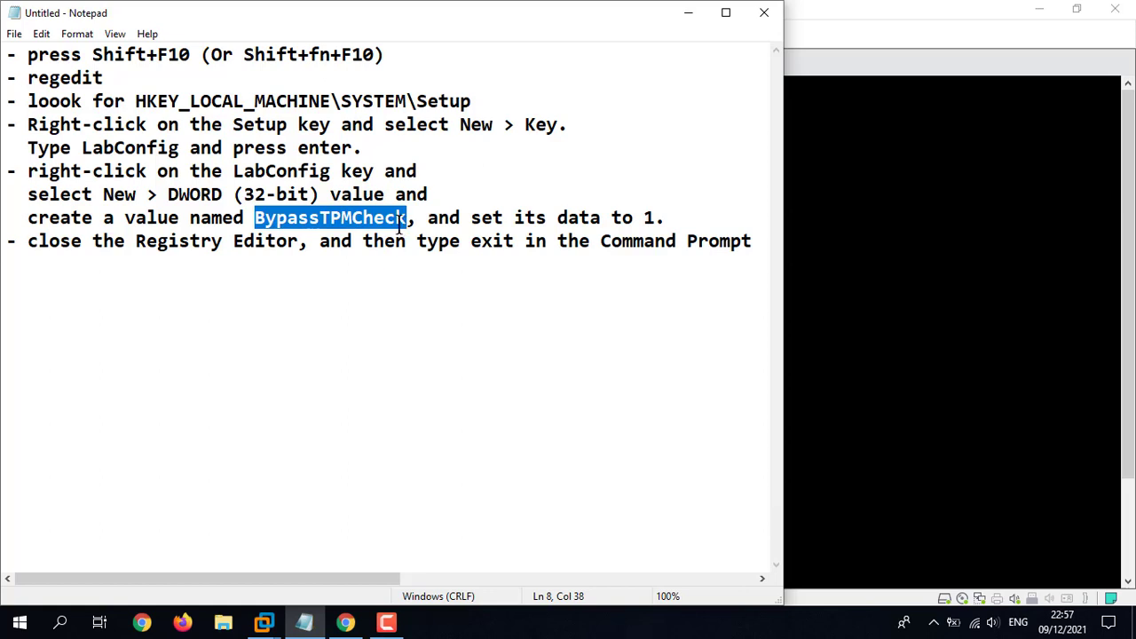
pyautogui.click(265, 219)
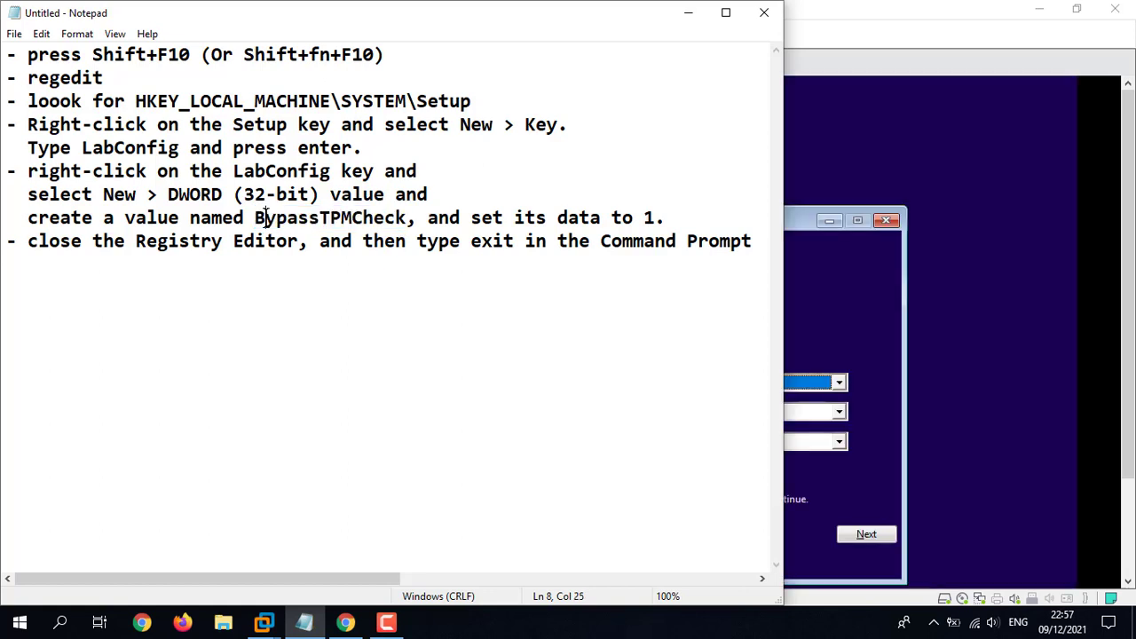
pyautogui.hotkey('shift', 'Left')
pyautogui.moveTo(320, 223); pyautogui.dragTo(362, 227)
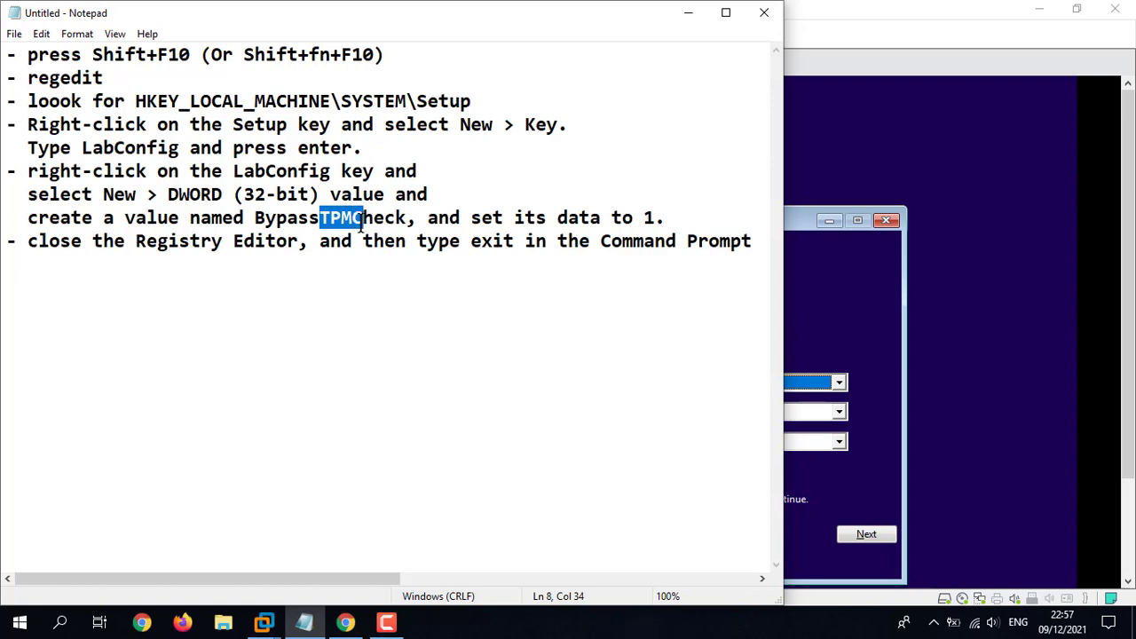
pyautogui.click(406, 236)
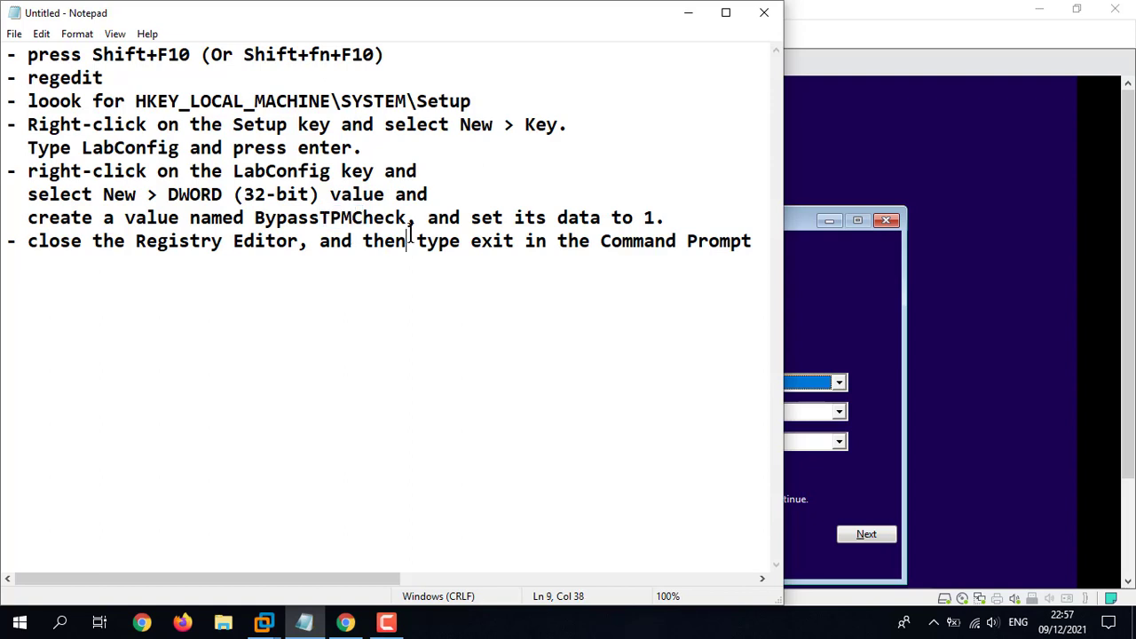
pyautogui.click(688, 14)
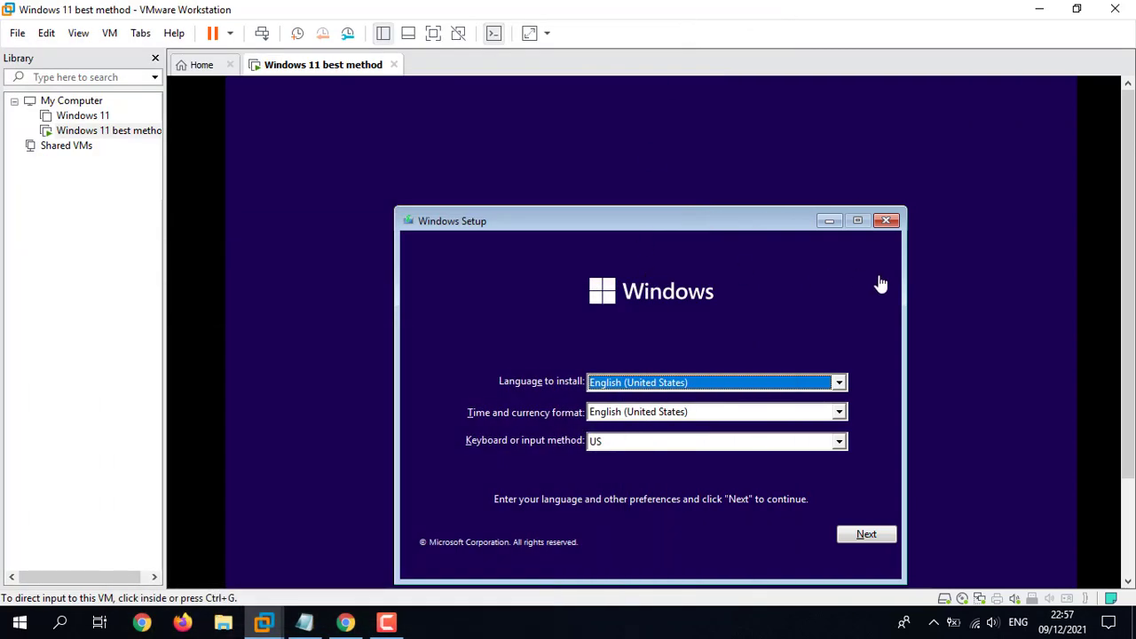
# Step: Set the keyboard or input method to French in Windows Setup and accept the language preferences
pyautogui.moveTo(1129, 185); pyautogui.dragTo(1131, 232)
pyautogui.click(842, 387)
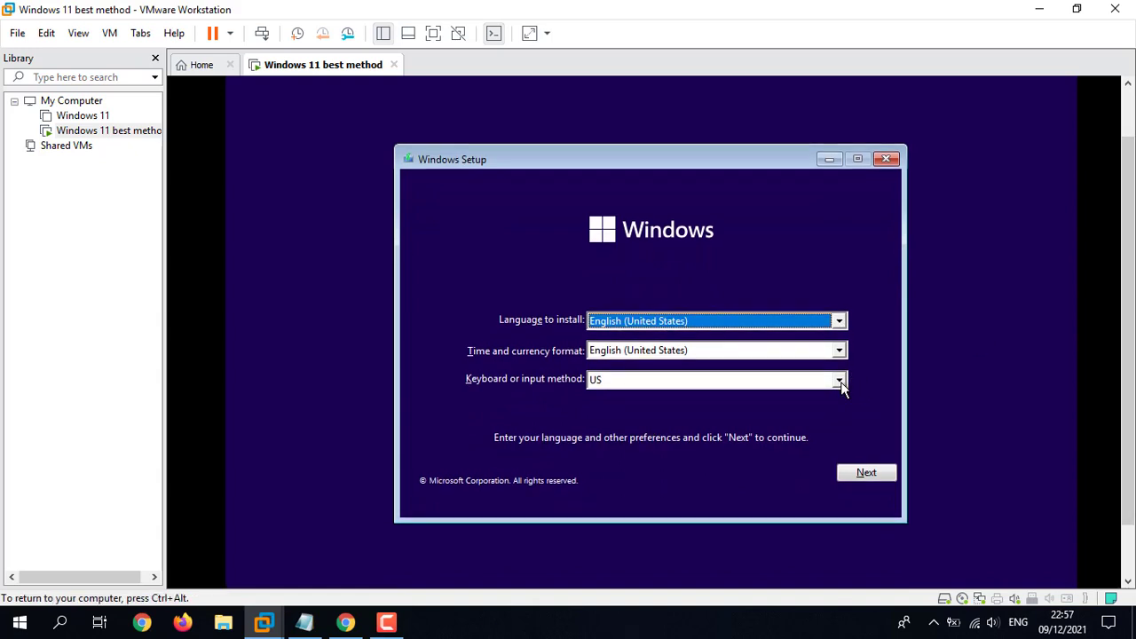
pyautogui.click(842, 387)
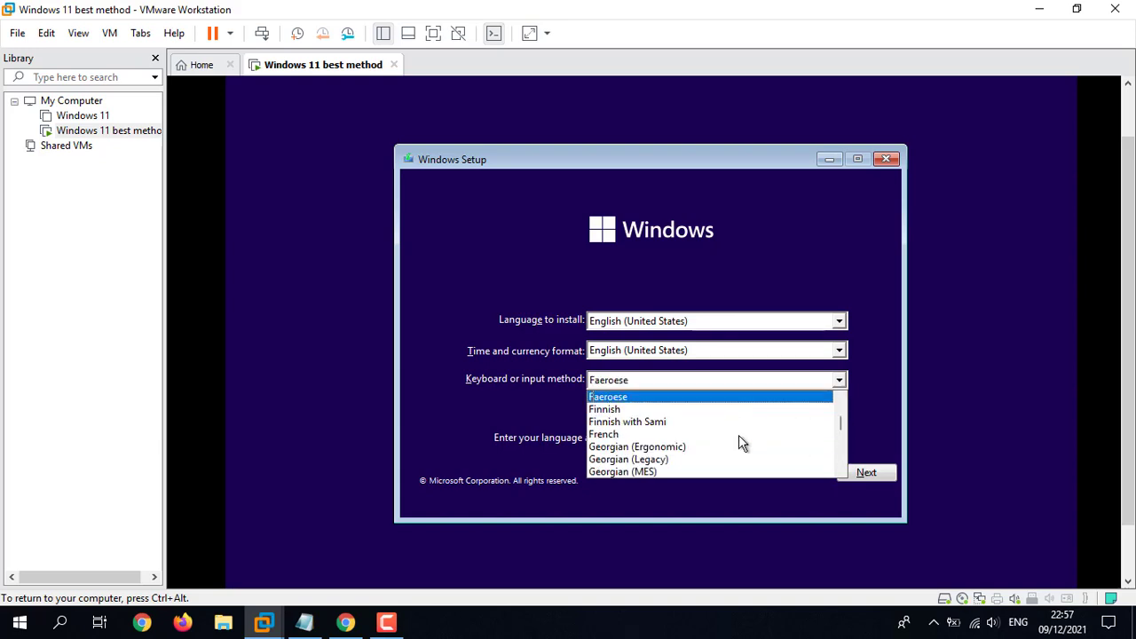
pyautogui.press('Down')
pyautogui.press('Down')
pyautogui.press('Down')
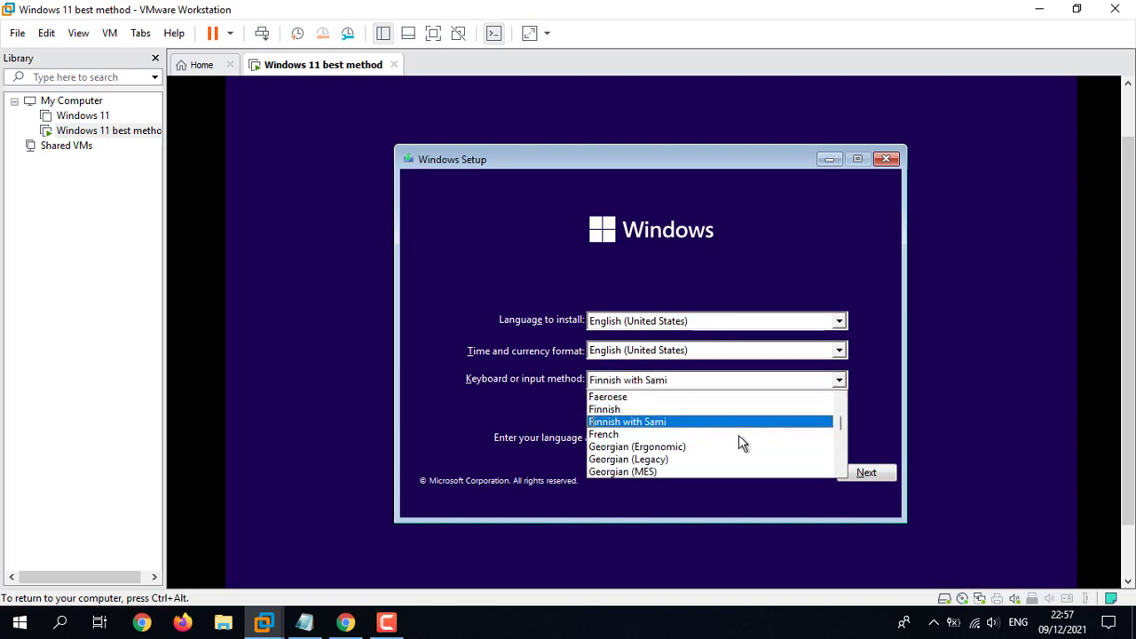
pyautogui.click(603, 435)
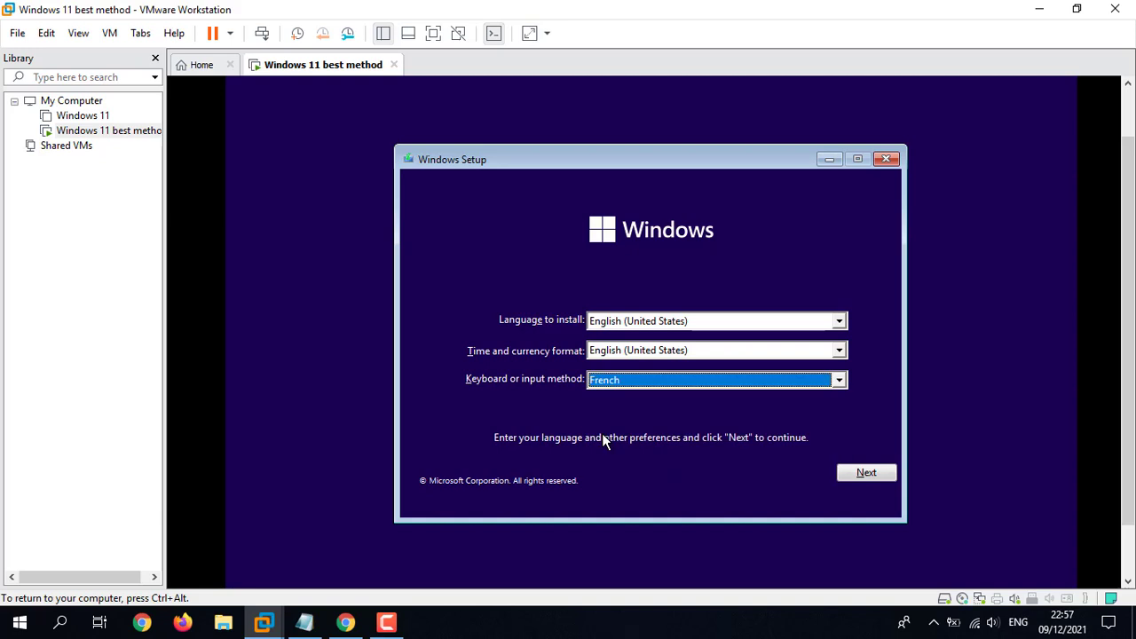
pyautogui.click(870, 474)
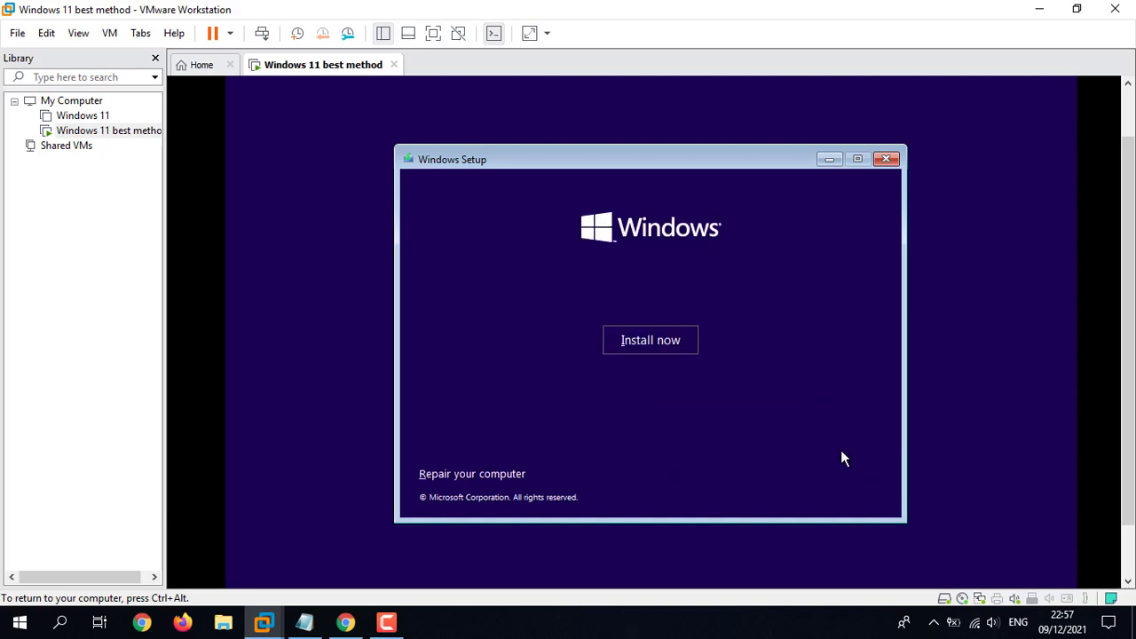
# Step: Start the Windows installation without a product key and choose the Windows 11 Pro edition
pyautogui.click(658, 348)
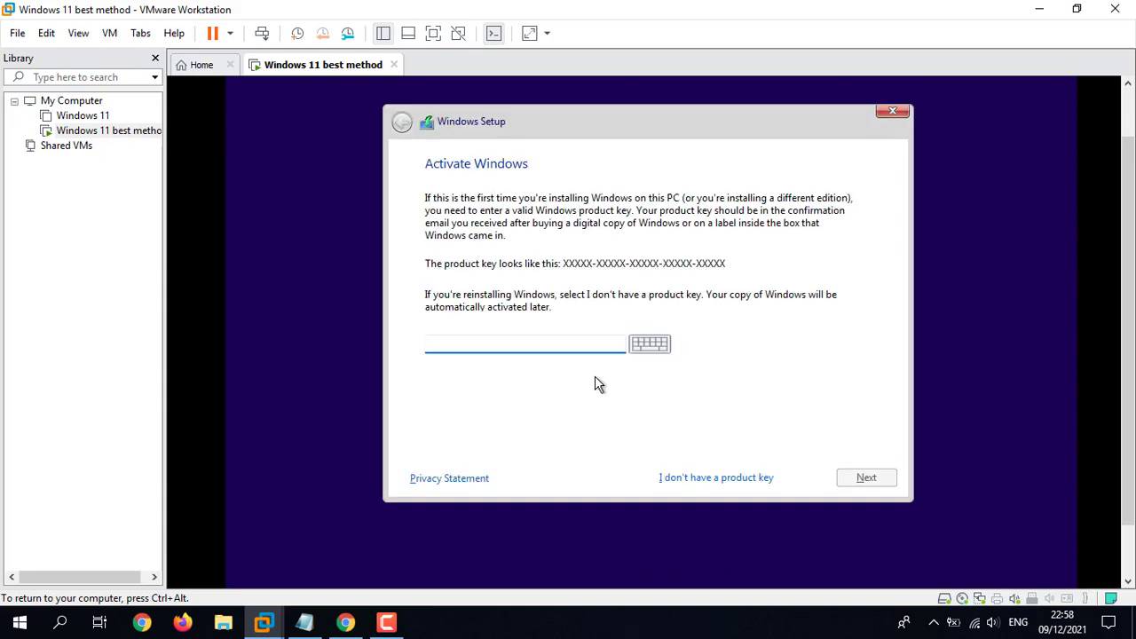
pyautogui.click(719, 477)
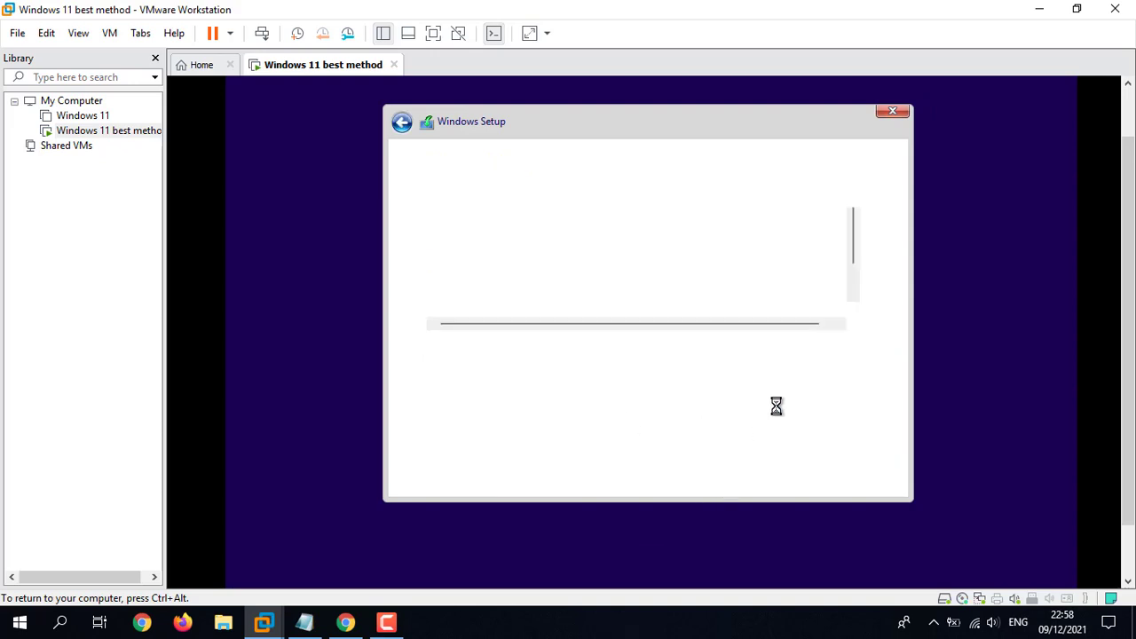
pyautogui.click(484, 302)
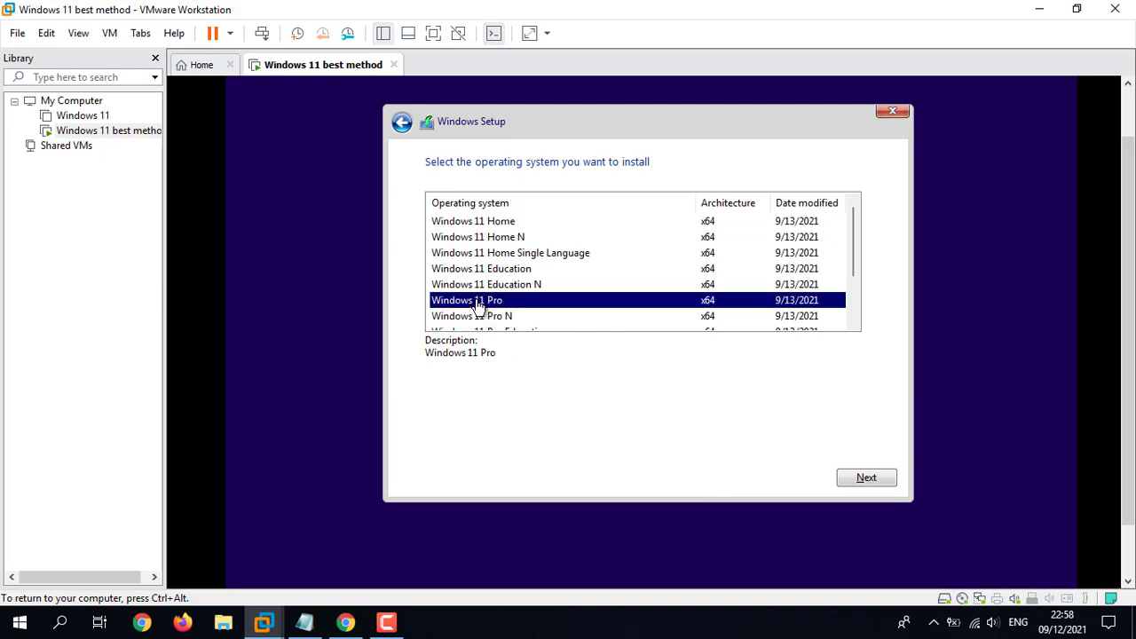
pyautogui.click(882, 477)
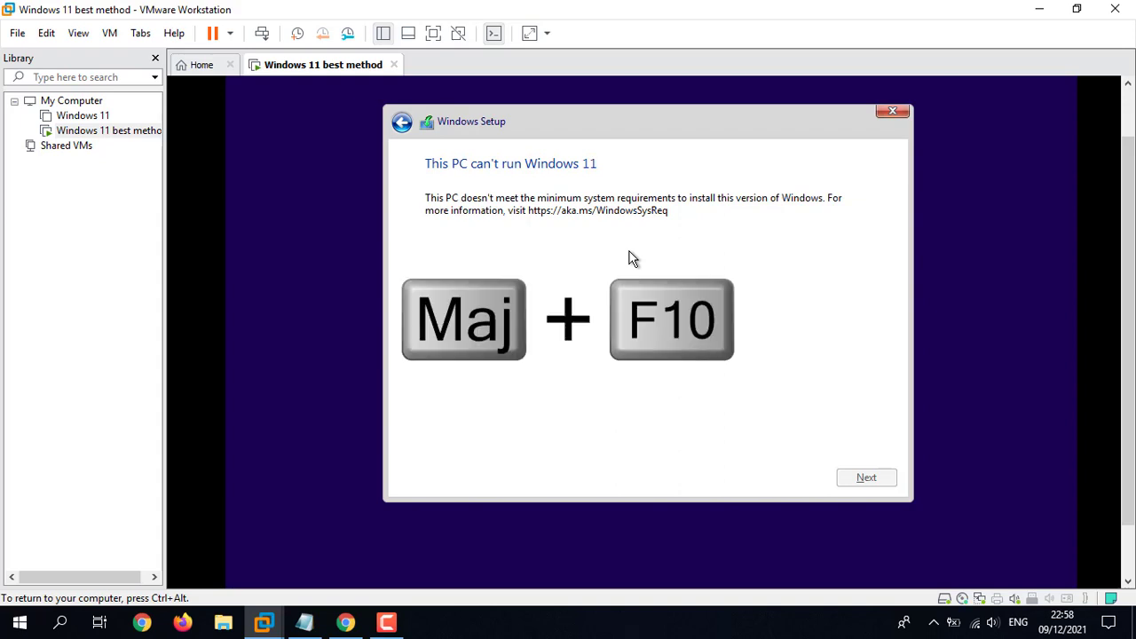
# Step: Open a Command Prompt over Windows Setup and review the two shortcut variants for it in the Notepad instructions
pyautogui.hotkey('shift', 'F10')
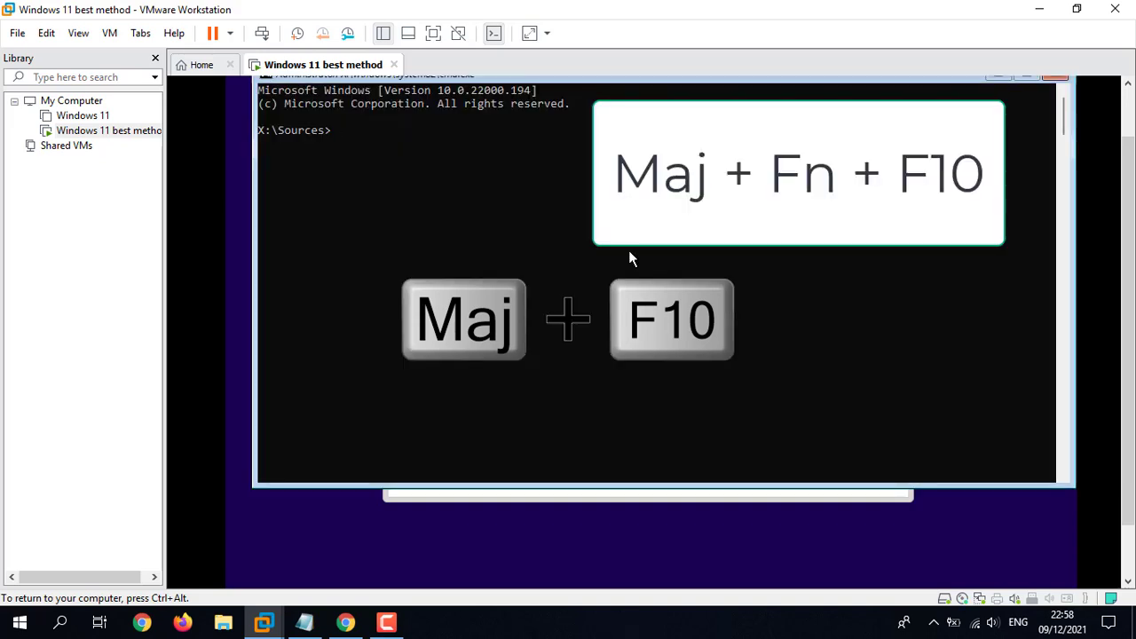
pyautogui.click(305, 622)
pyautogui.moveTo(92, 54); pyautogui.dragTo(386, 54)
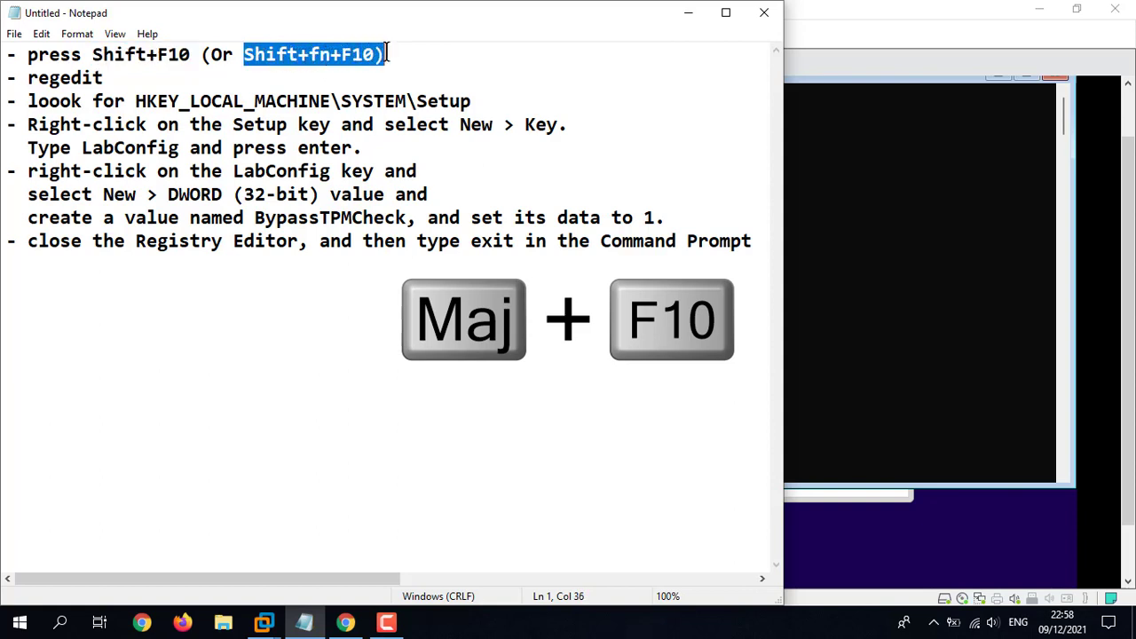
pyautogui.click(276, 54)
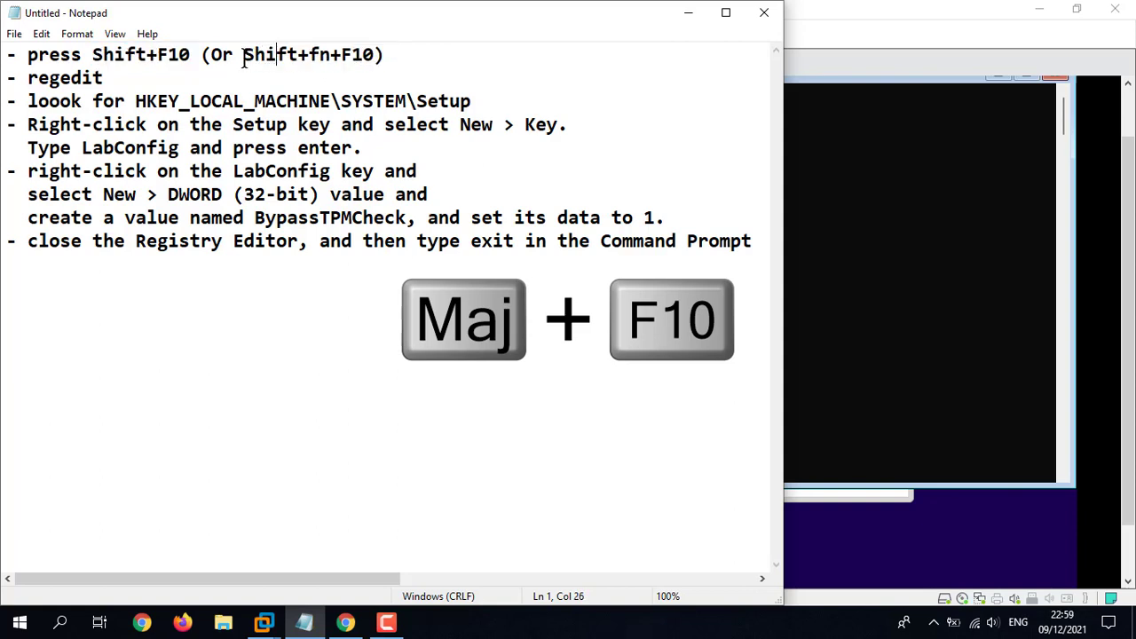
pyautogui.click(687, 13)
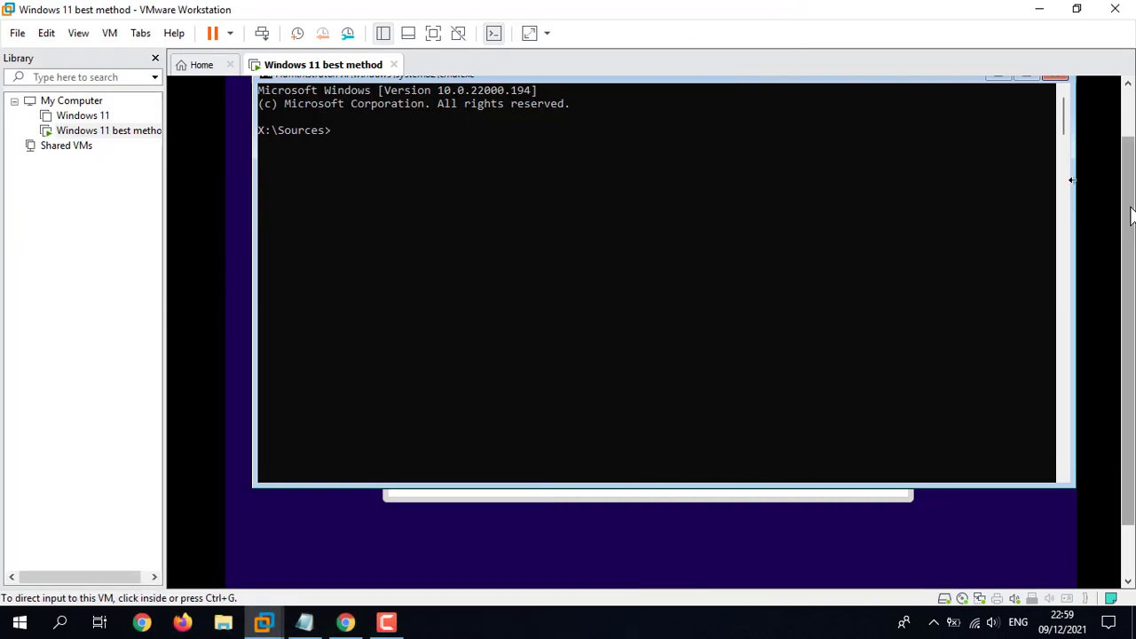
# Step: Launch the Registry Editor from the Command Prompt by running regedit
pyautogui.scroll(2, 1132, 217)
pyautogui.click(552, 222)
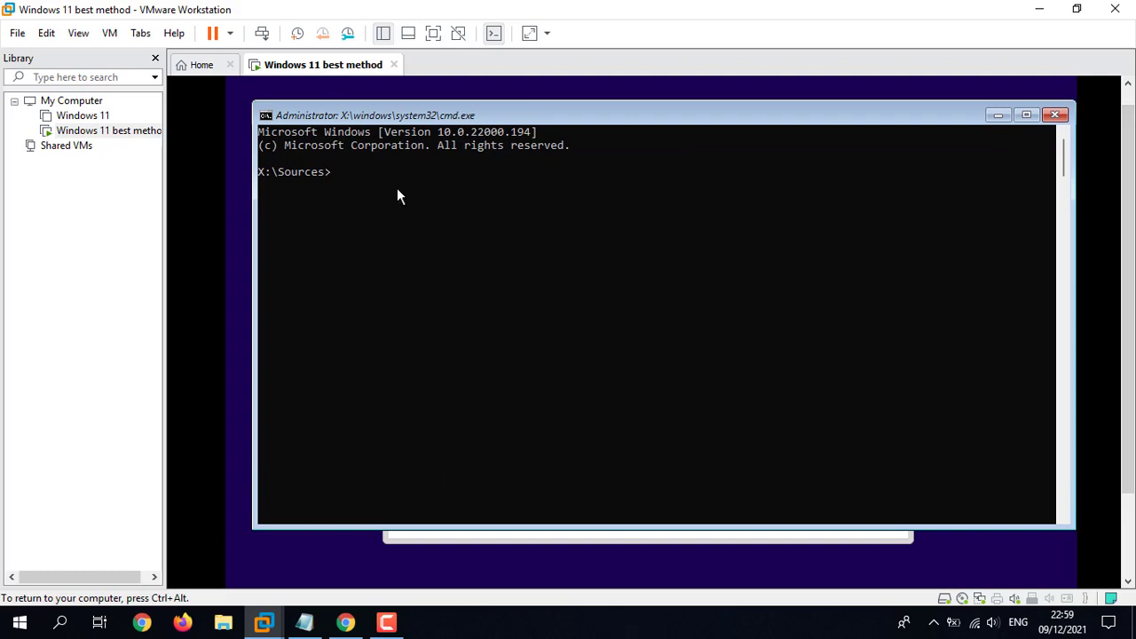
pyautogui.write('re')
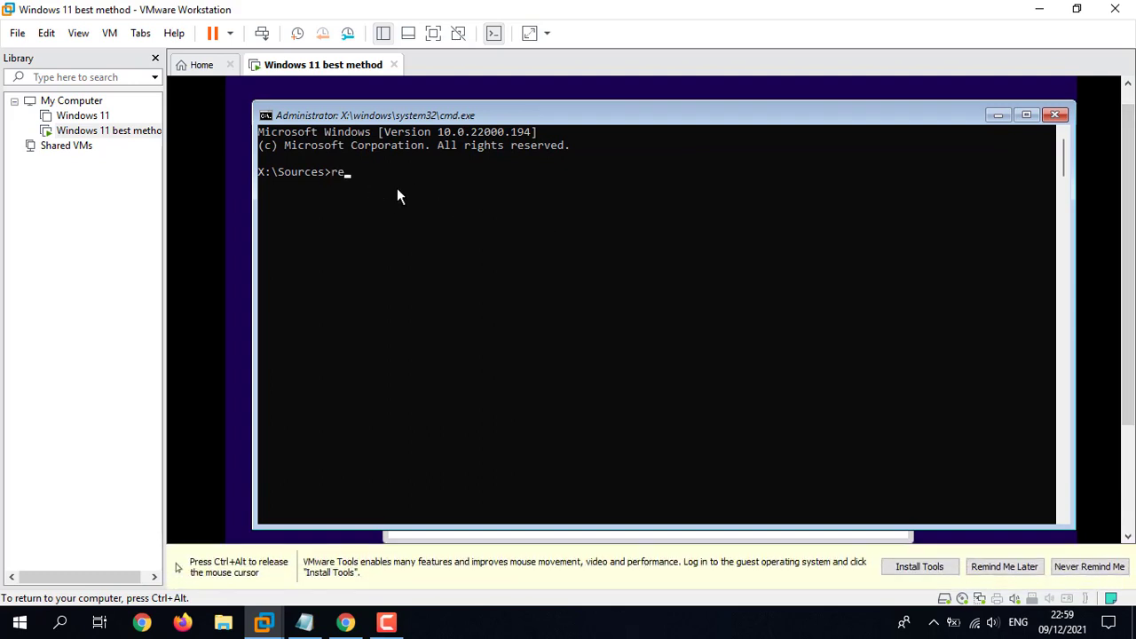
pyautogui.write('gedit')
pyautogui.press('Return')
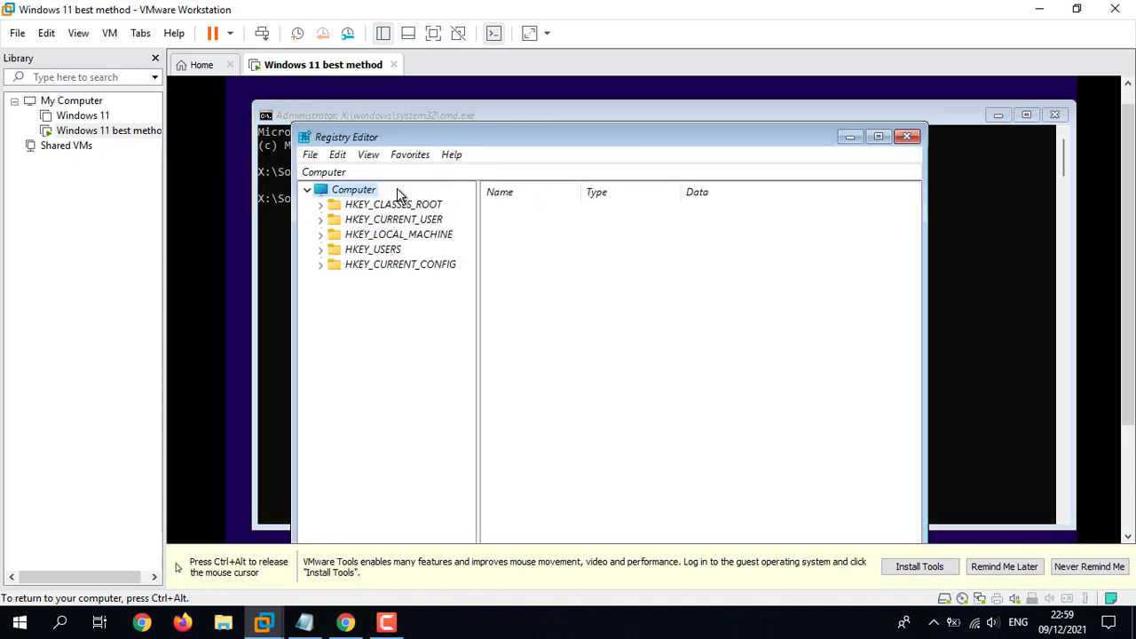
# Step: Create a new registry key named LabConfig under HKEY_LOCAL_MACHINE\SYSTEM\Setup
pyautogui.click(320, 236)
pyautogui.click(334, 324)
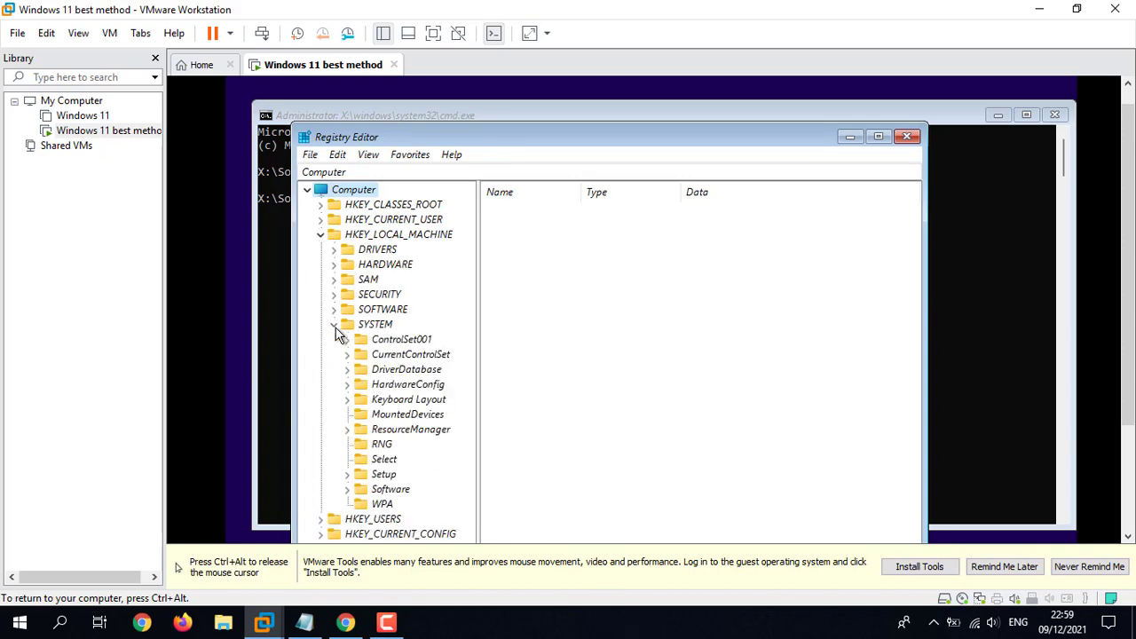
pyautogui.click(367, 478)
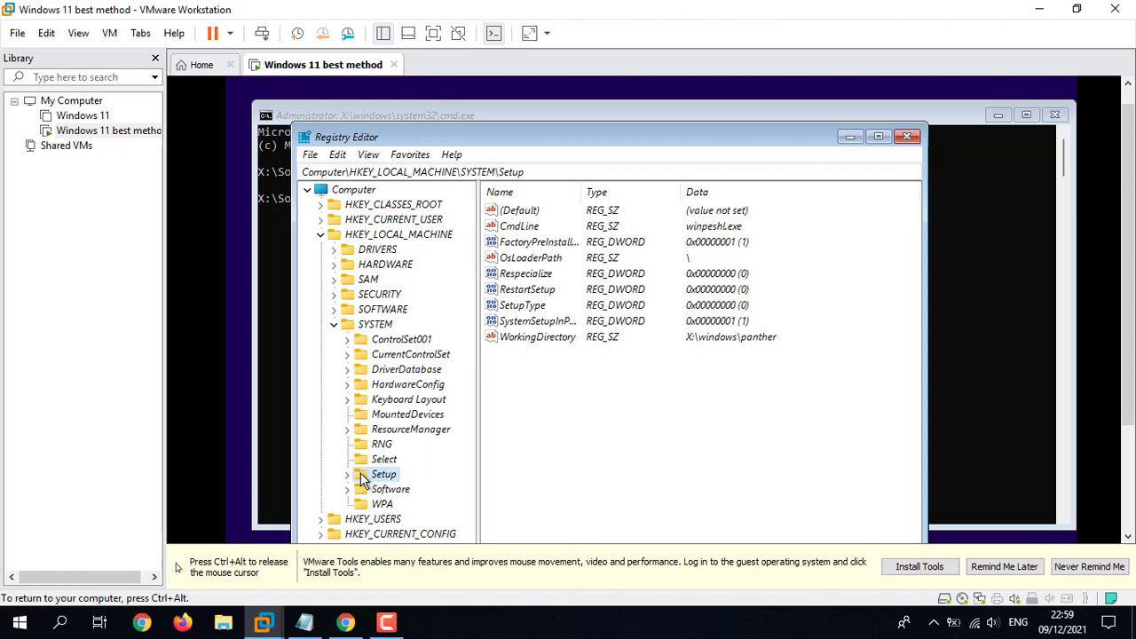
pyautogui.rightClick(366, 479)
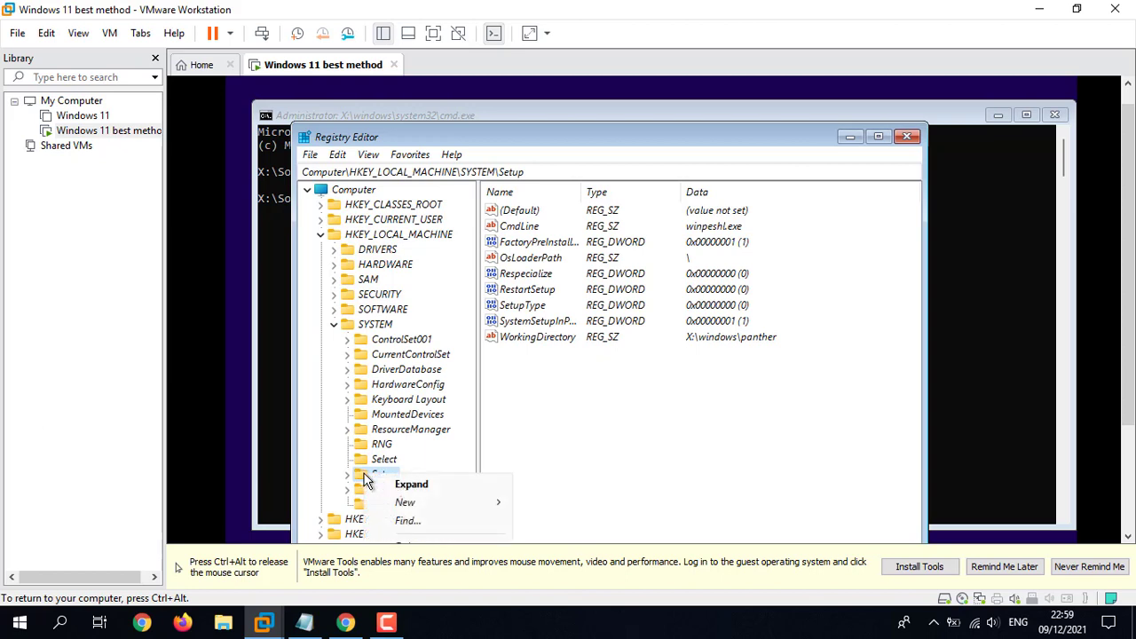
pyautogui.moveTo(427, 505)
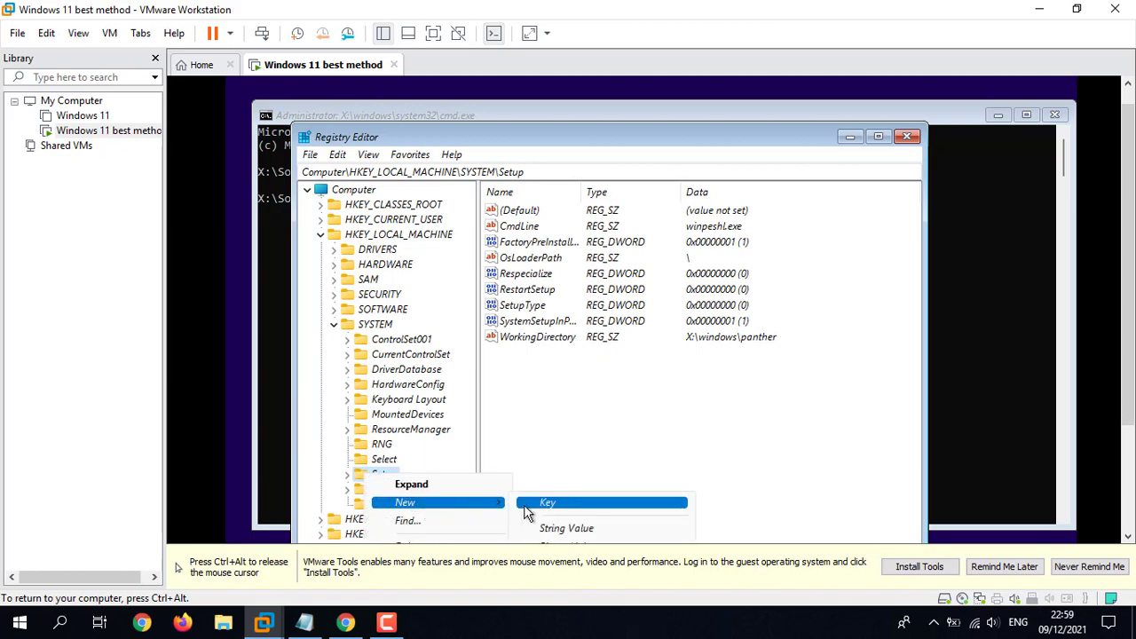
pyautogui.click(547, 504)
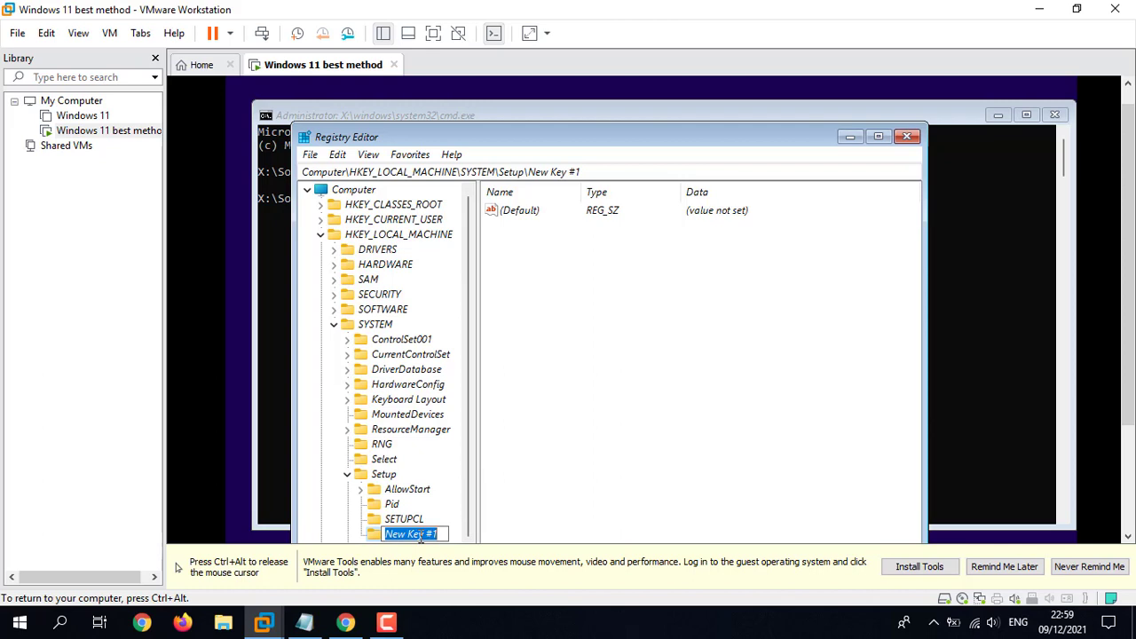
pyautogui.write('La')
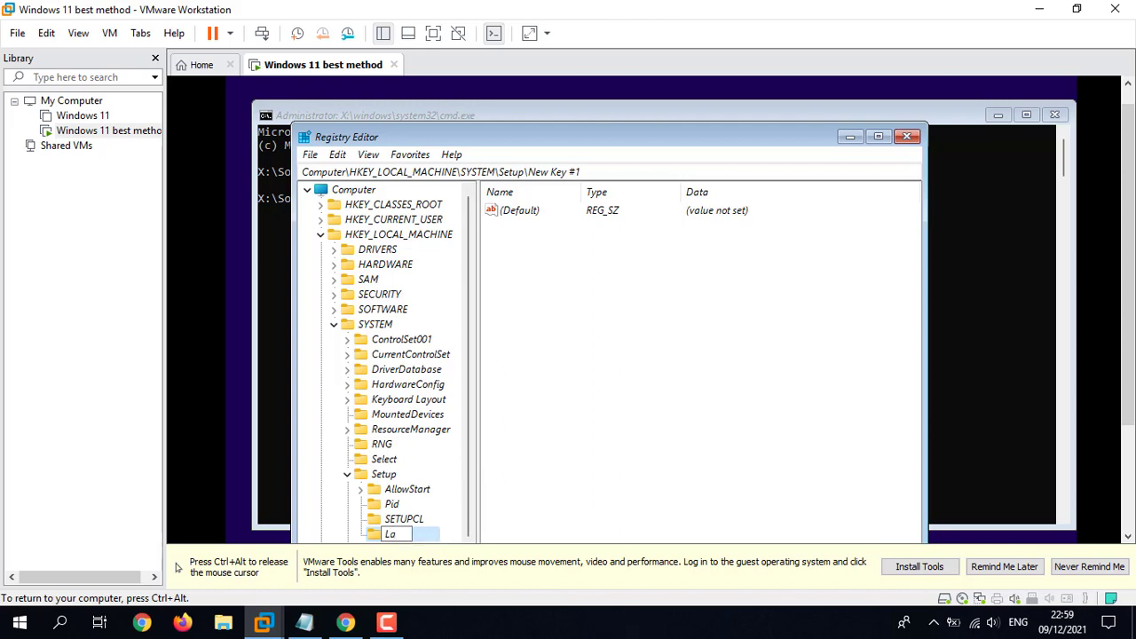
pyautogui.write('bConfig')
pyautogui.press('Return')
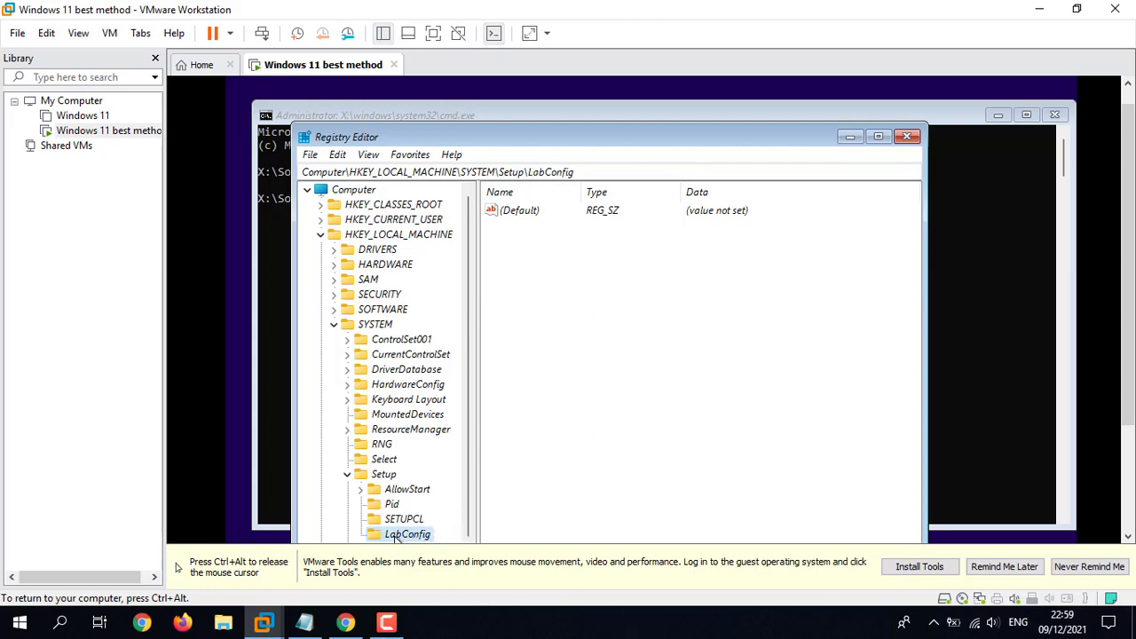
# Step: Permanently dismiss the VMware Tools reminder and return control to the Registry Editor in the virtual machine
pyautogui.hotkey('ctrl', 'alt')
pyautogui.moveTo(1128, 347); pyautogui.dragTo(1128, 407)
pyautogui.click(694, 451)
pyautogui.hotkey('ctrl', 'alt')
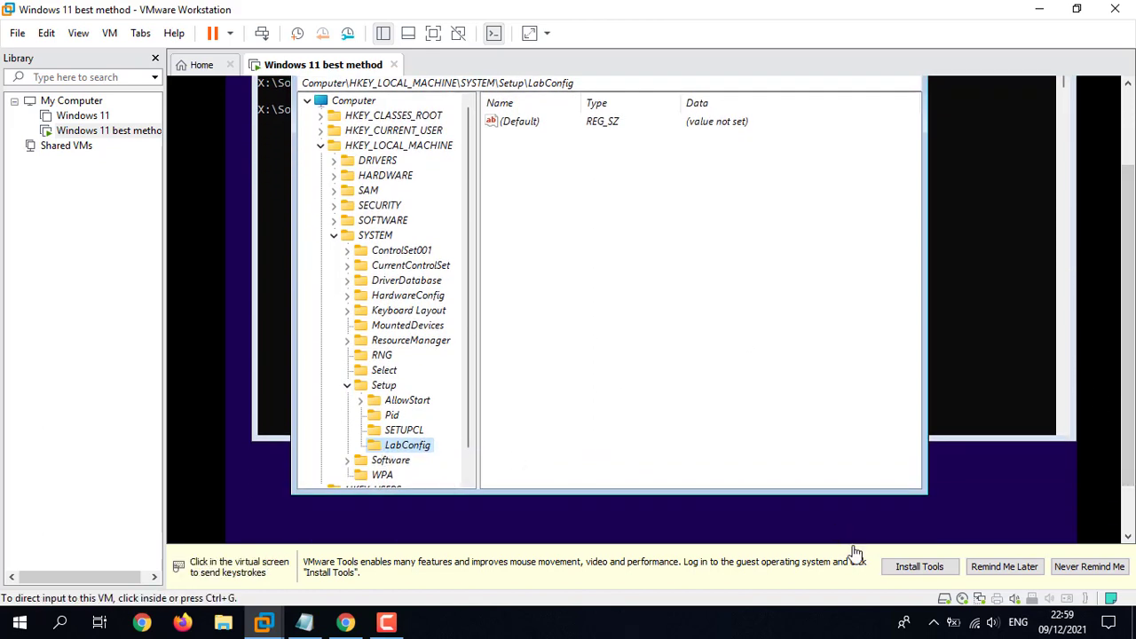
pyautogui.click(1088, 566)
pyautogui.click(539, 458)
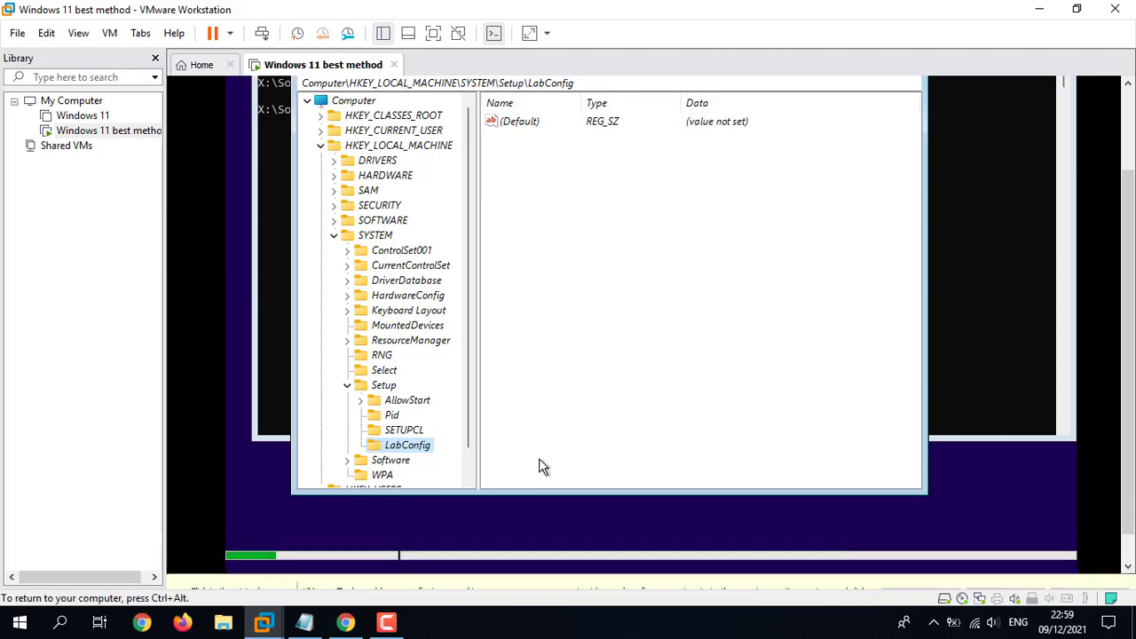
# Step: Create a DWORD (32-bit) value named BypassTPMCheck in the LabConfig key
pyautogui.rightClick(396, 451)
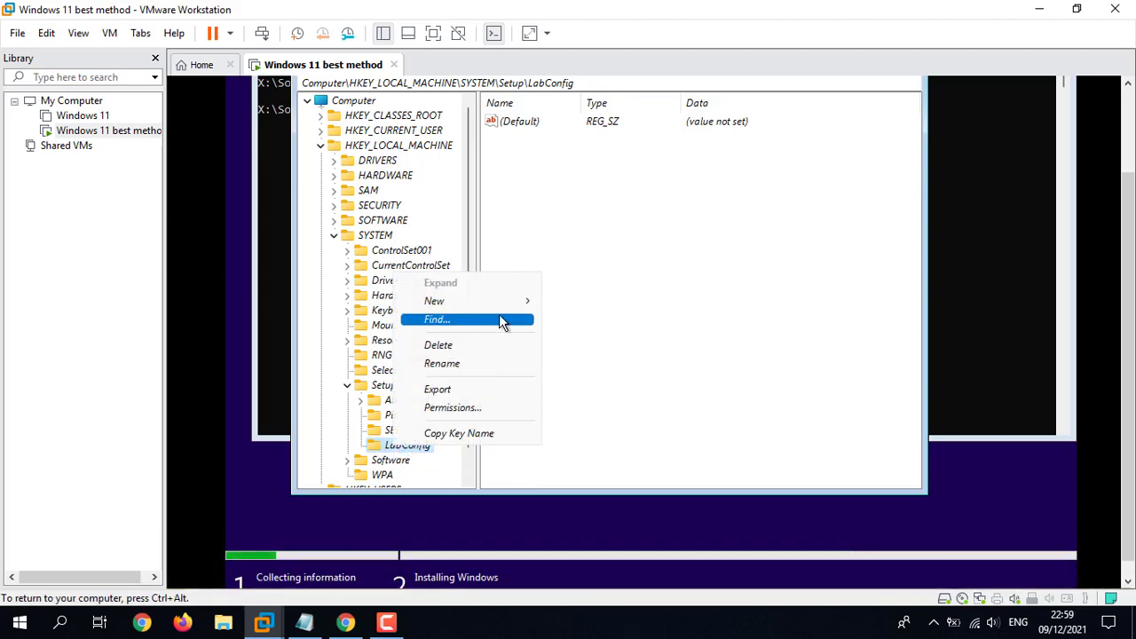
pyautogui.moveTo(522, 306)
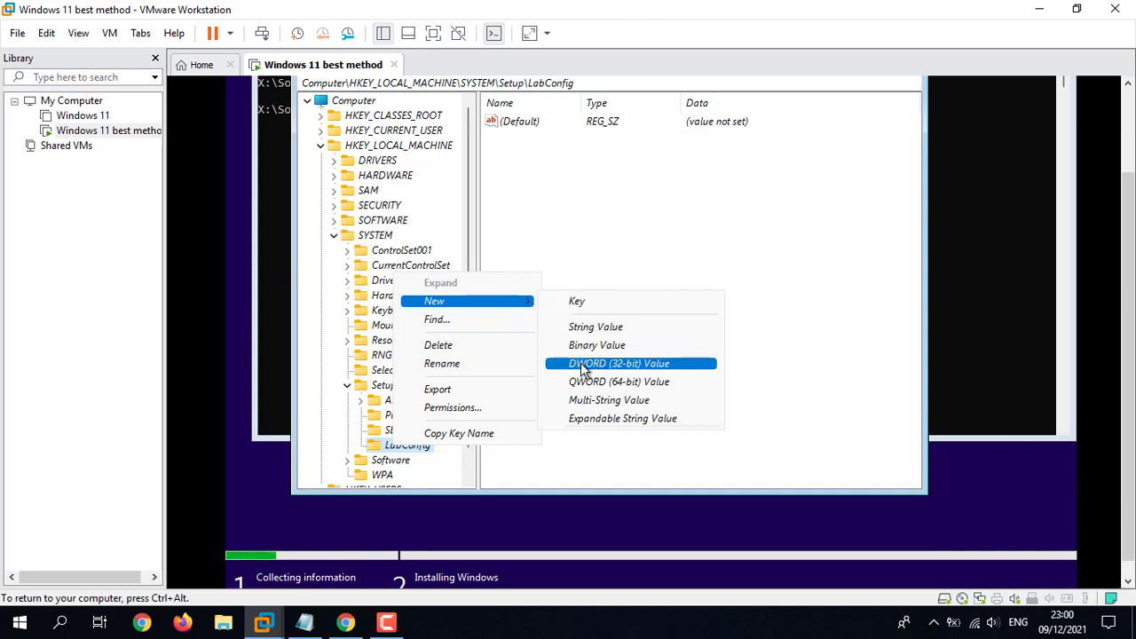
pyautogui.click(652, 366)
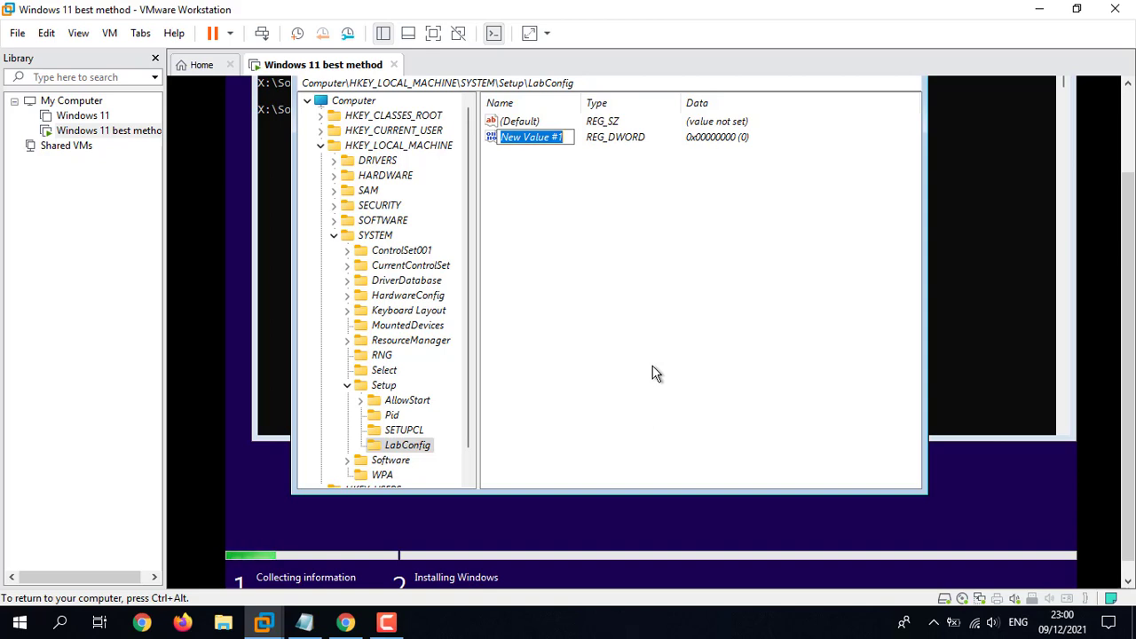
pyautogui.write('By')
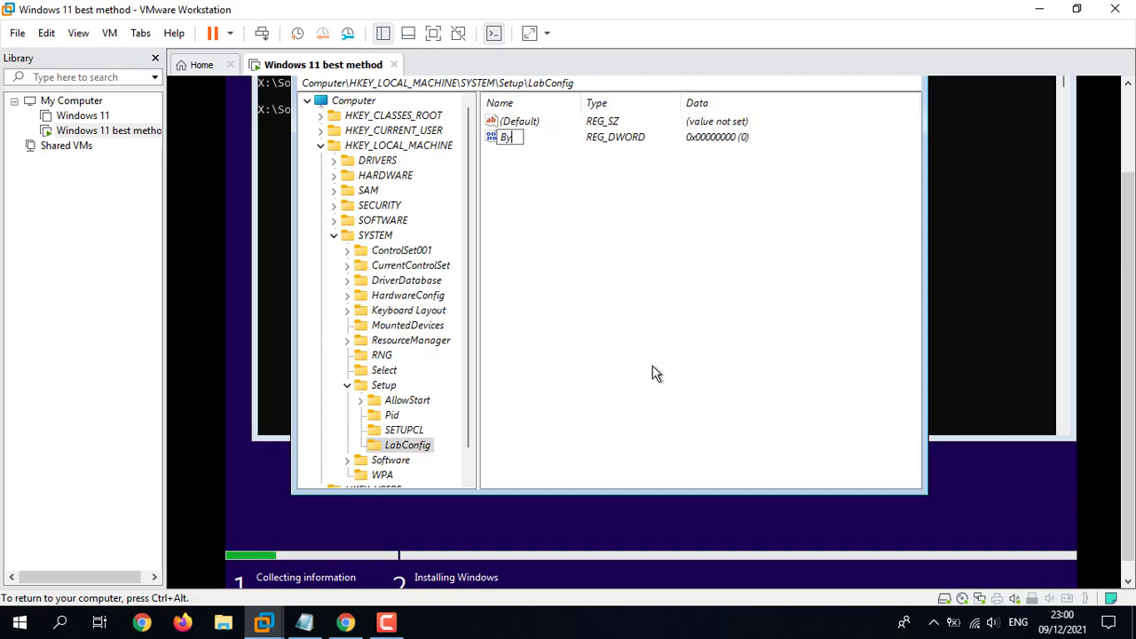
pyautogui.write('passTPMCheck')
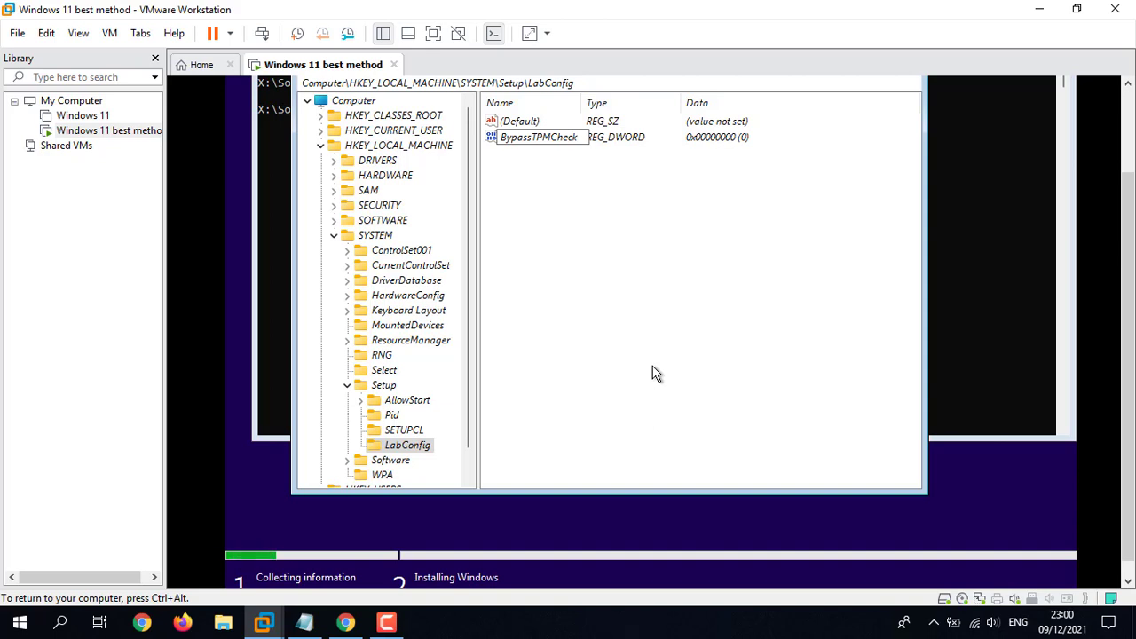
pyautogui.press('Return')
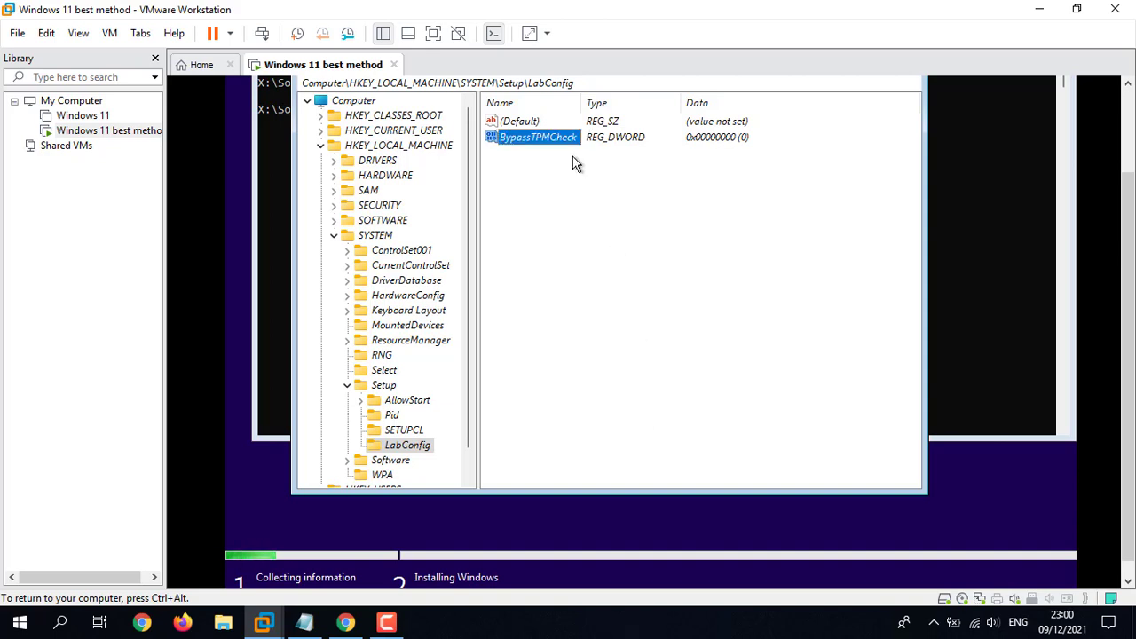
# Step: Set the value data of BypassTPMCheck to 1
pyautogui.doubleClick(521, 140)
pyautogui.press('BackSpace')
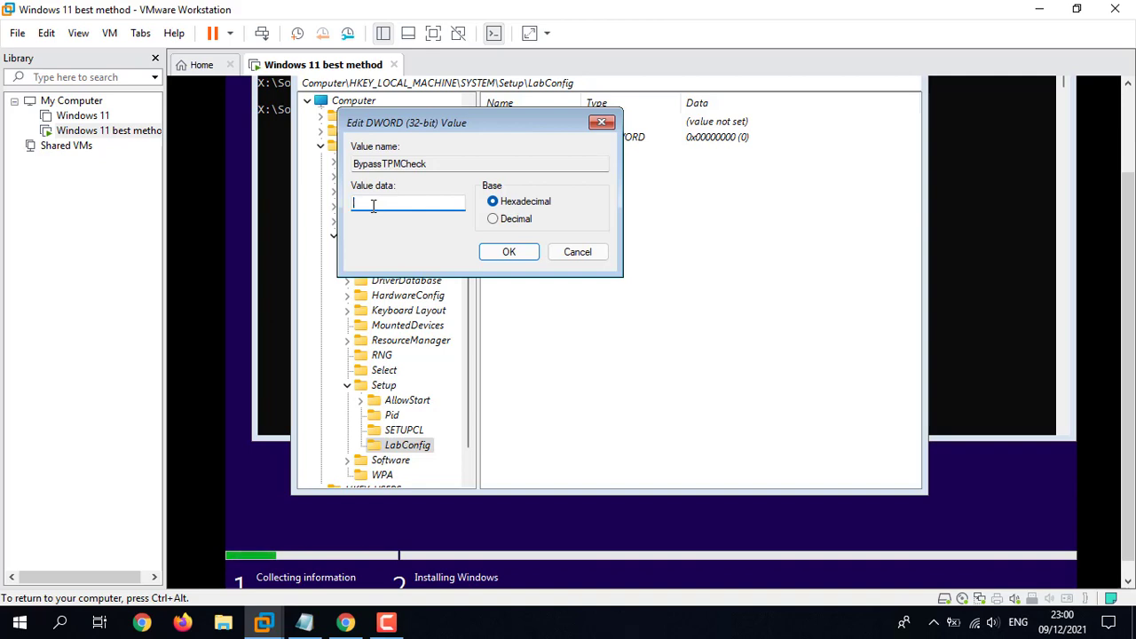
pyautogui.write('1')
pyautogui.click(509, 253)
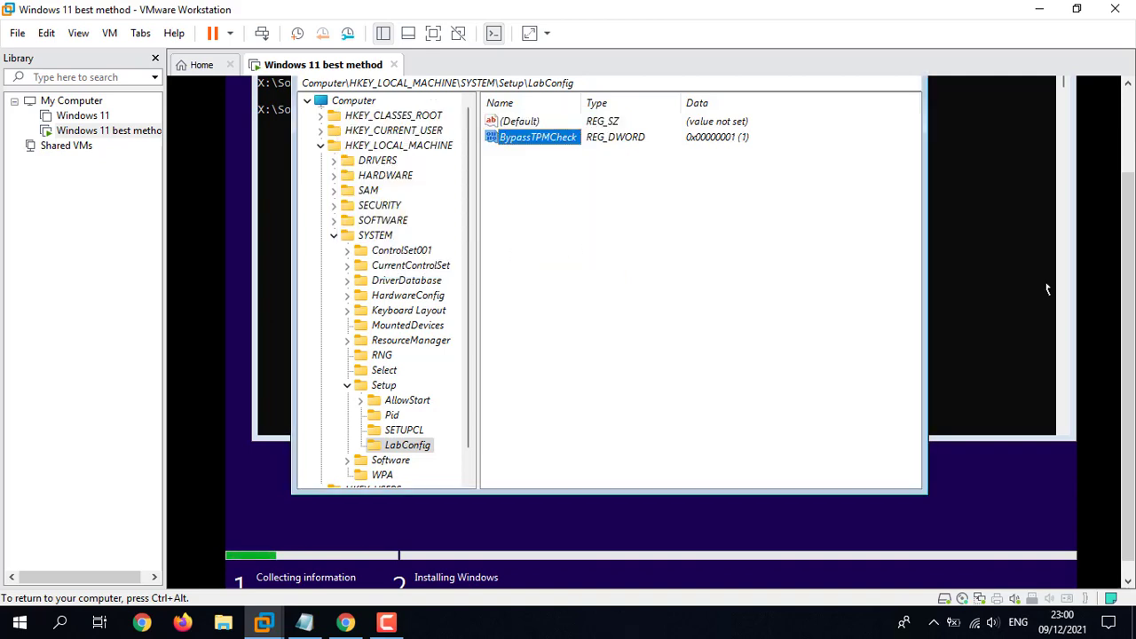
# Step: Close the Registry Editor and the Command Prompt to get back to Windows Setup
pyautogui.scroll(2, 1132, 270)
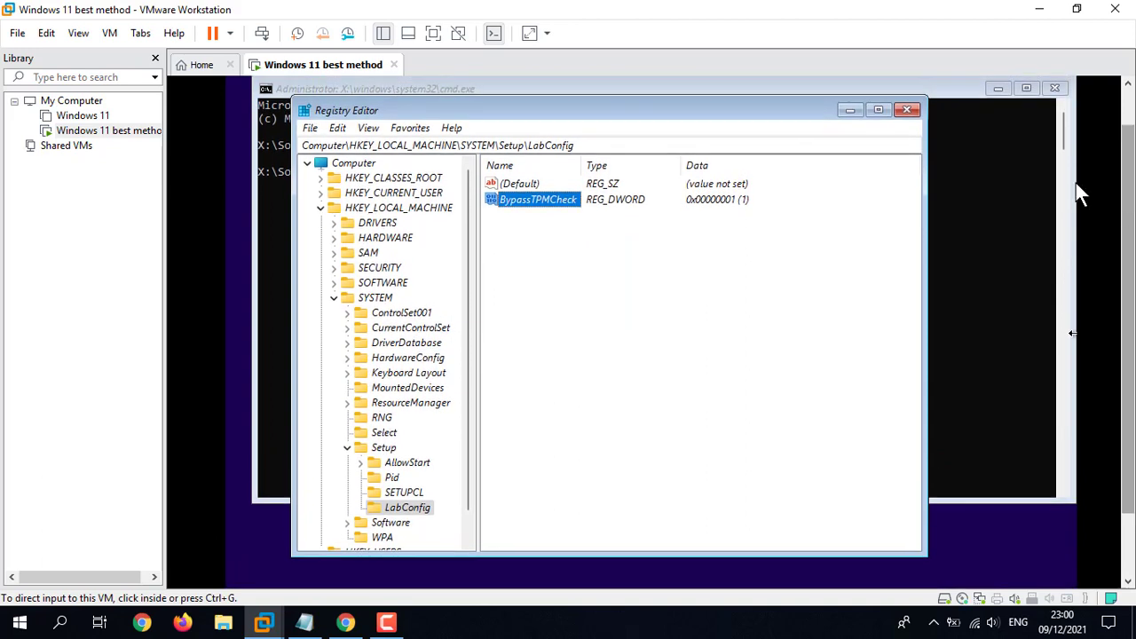
pyautogui.click(910, 112)
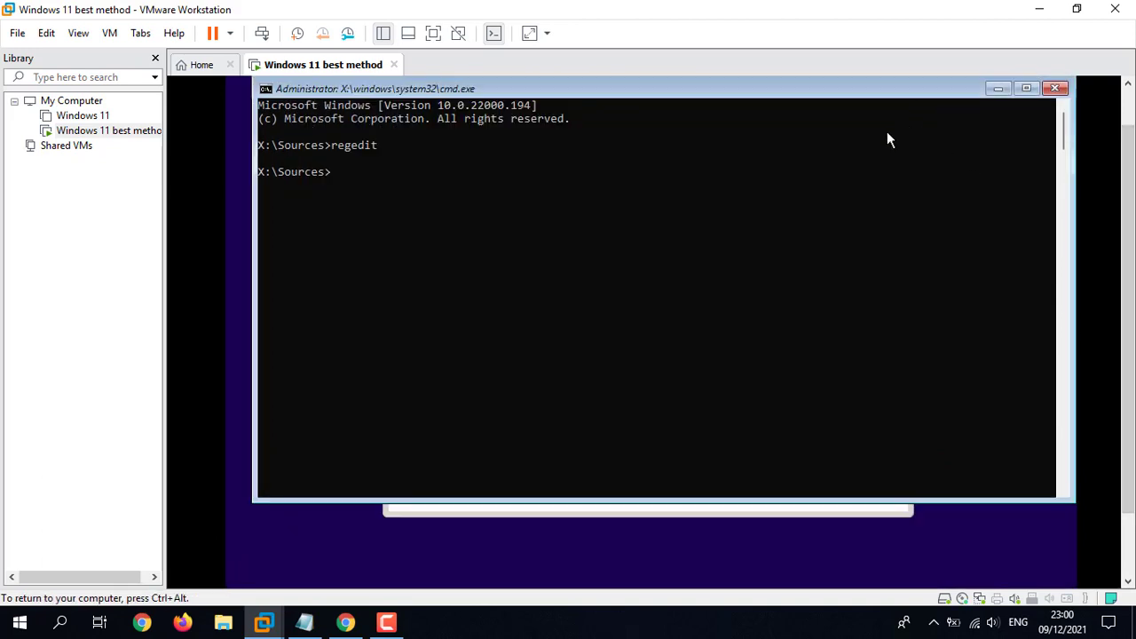
pyautogui.click(569, 225)
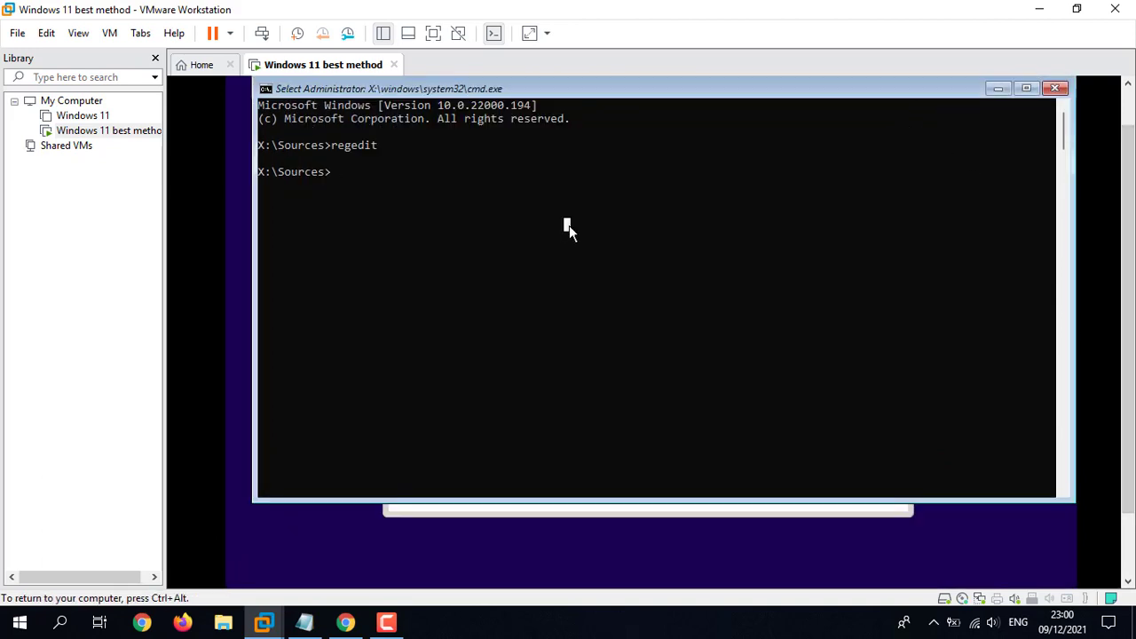
pyautogui.click(1056, 89)
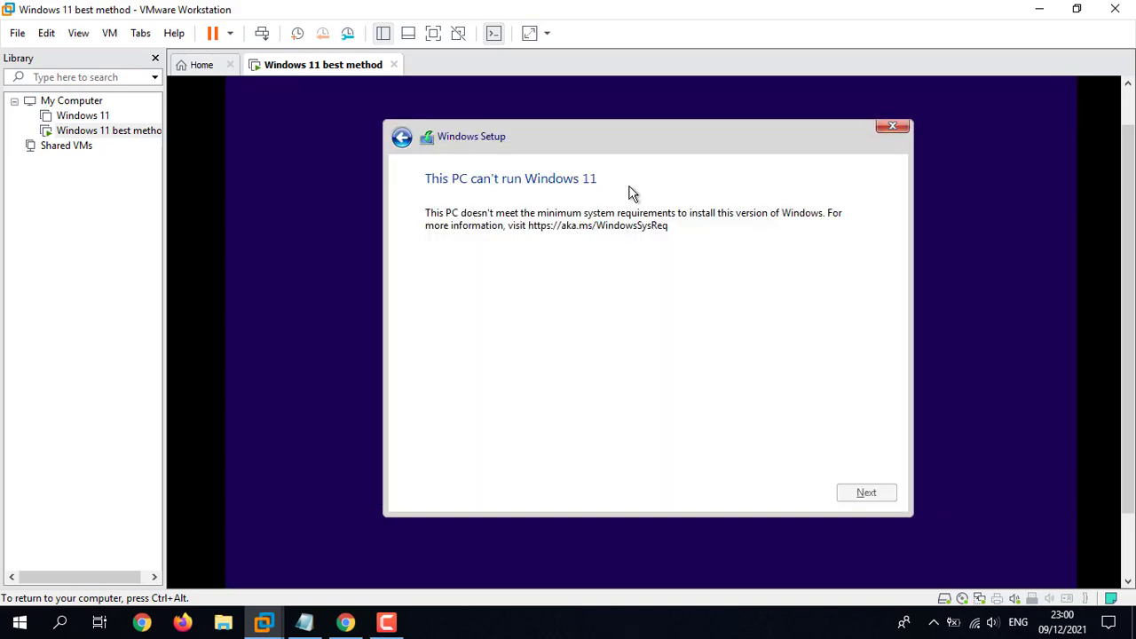
# Step: Return to the operating system selection, continue with Windows 11 Pro, and accept the Microsoft Software License Terms
pyautogui.click(402, 138)
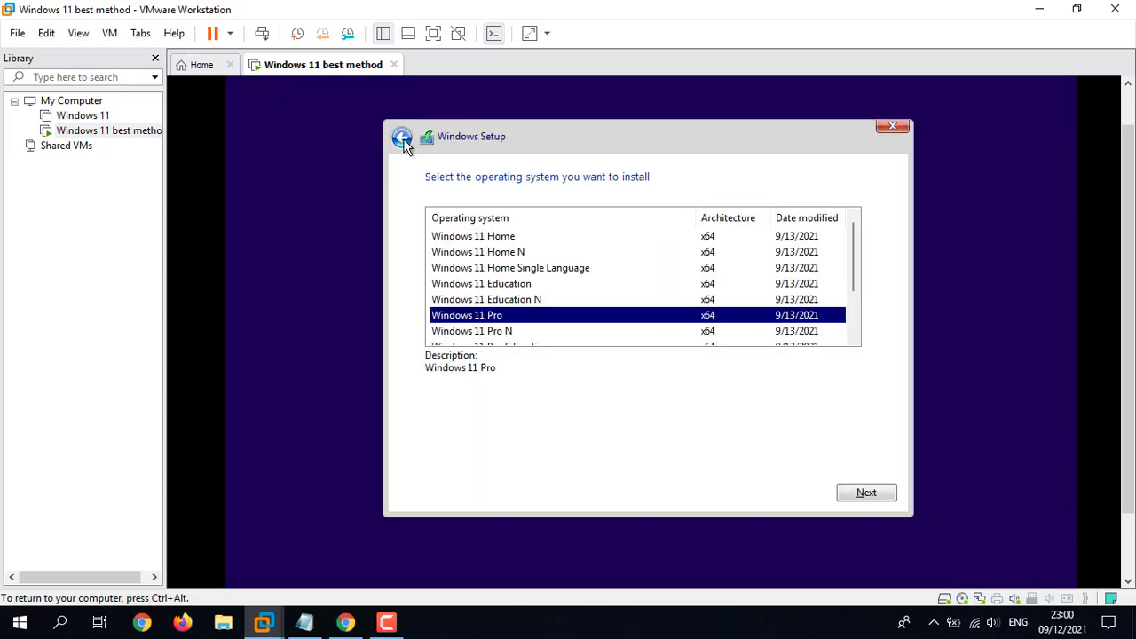
pyautogui.click(859, 494)
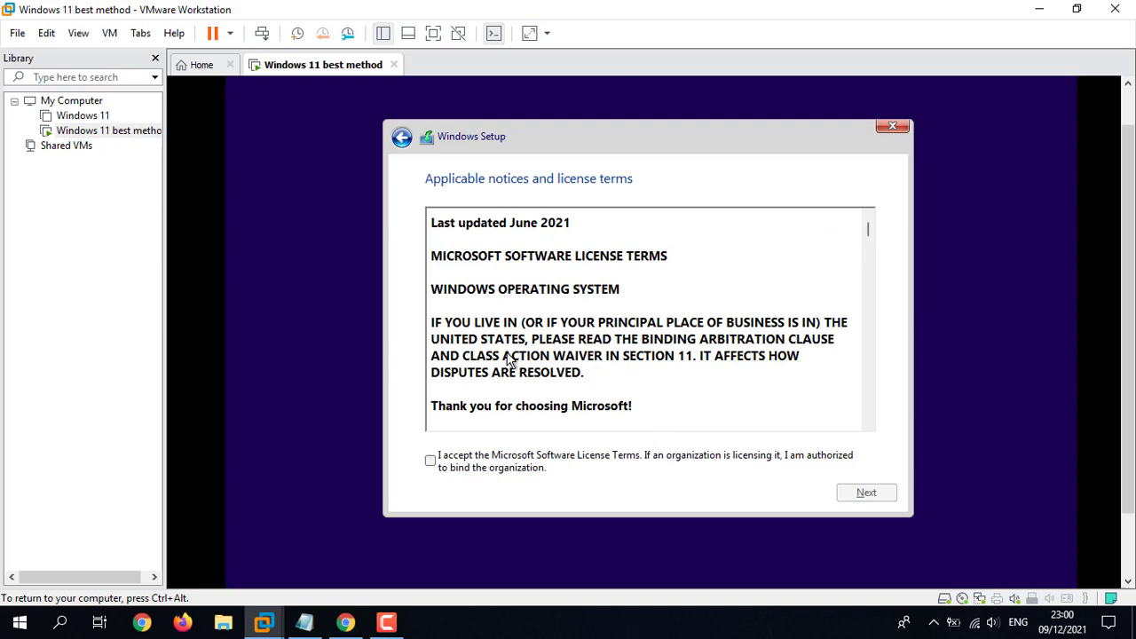
pyautogui.click(441, 467)
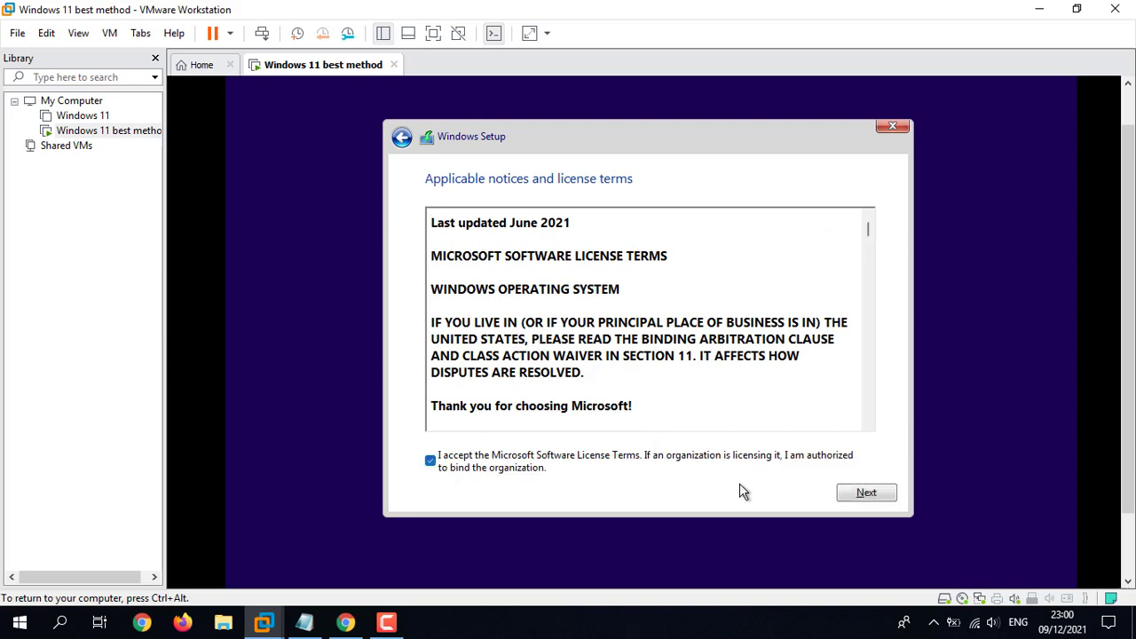
pyautogui.click(855, 494)
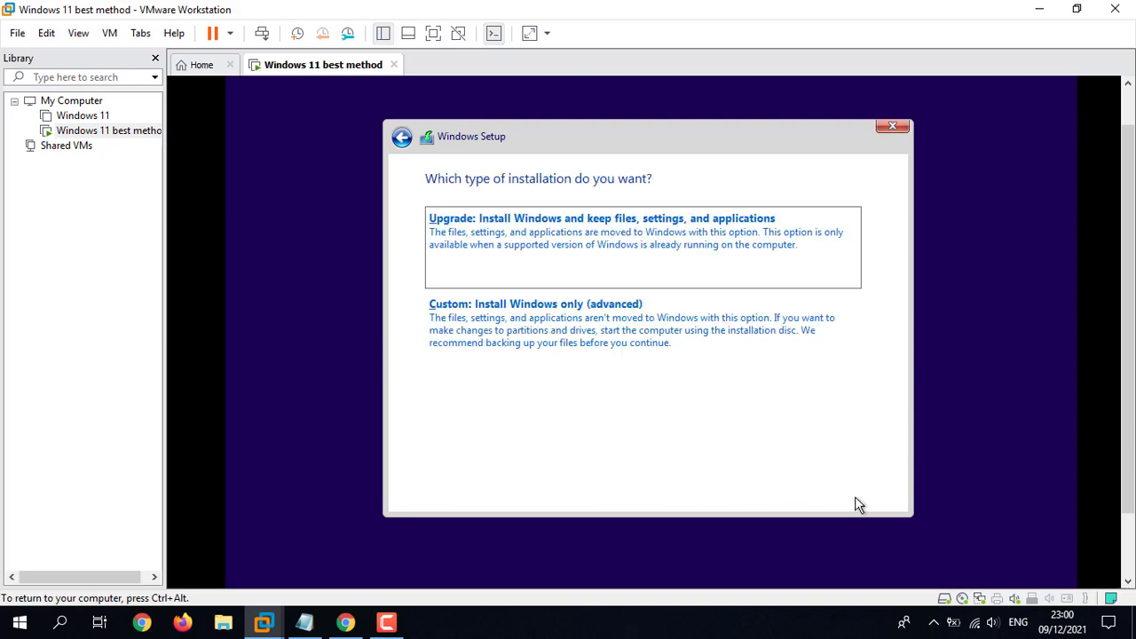
# Step: Start a custom installation of Windows only on the Drive 0 unallocated space
pyautogui.click(564, 346)
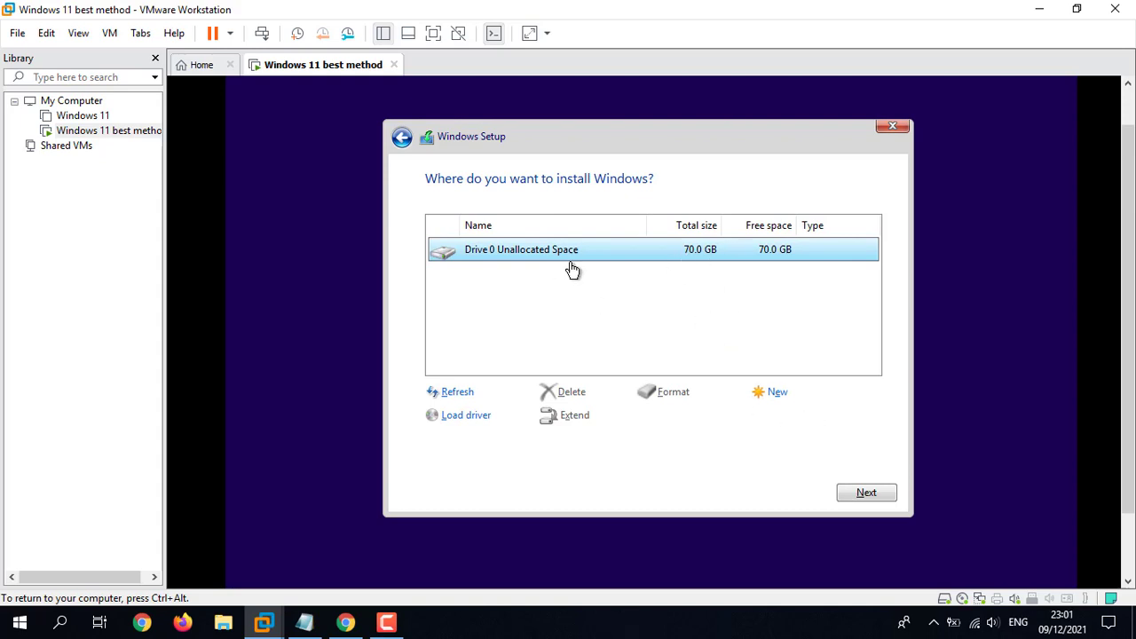
pyautogui.click(854, 493)
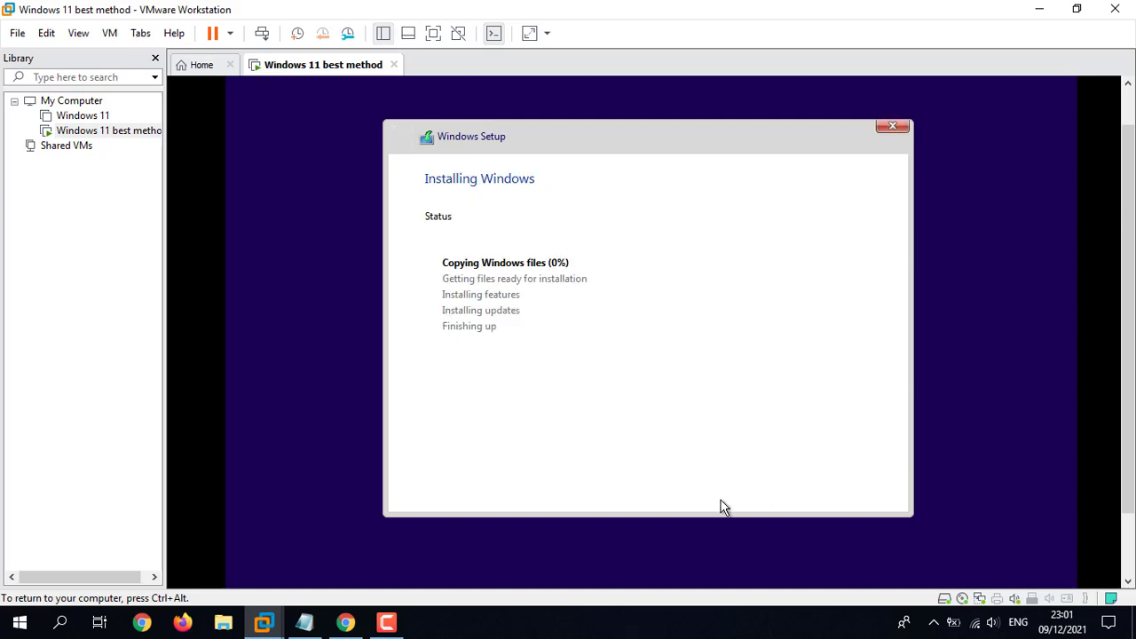
pyautogui.hotkey('ctrl', 'alt')
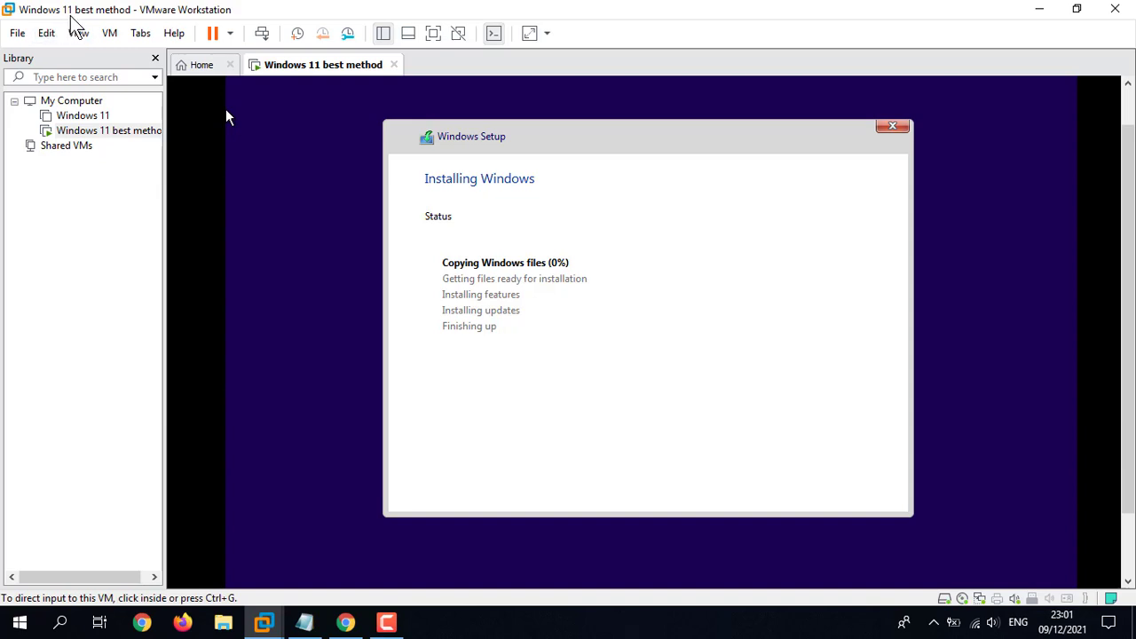
pyautogui.click(213, 97)
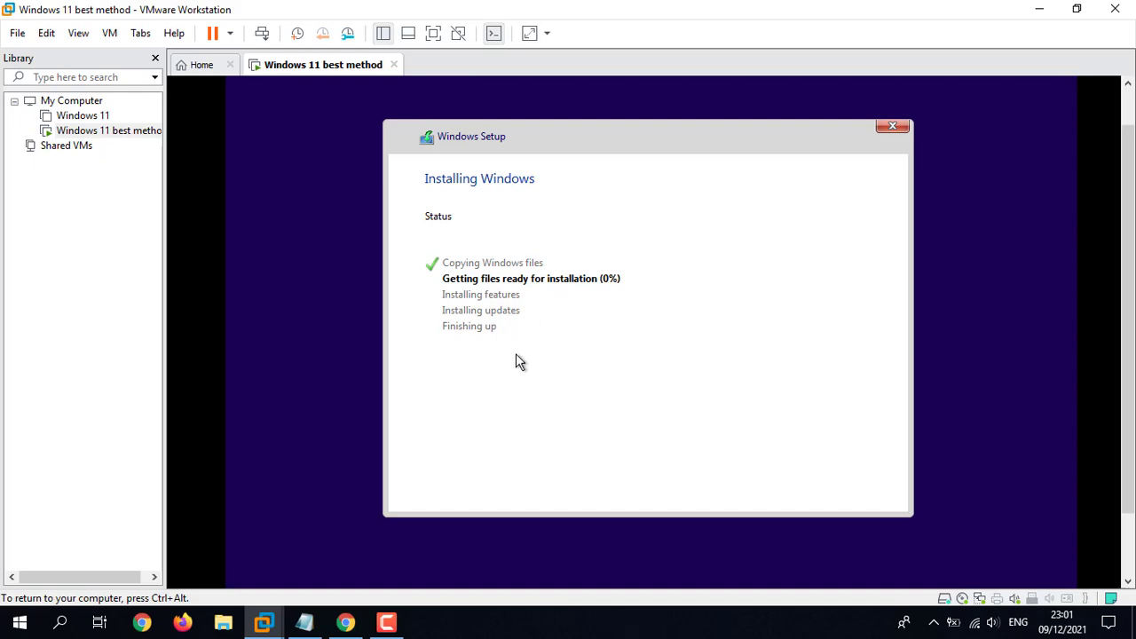
# Step: Switch to Chrome and view the YouTube channel's playlists and its Windows 11 playlist
pyautogui.click(346, 622)
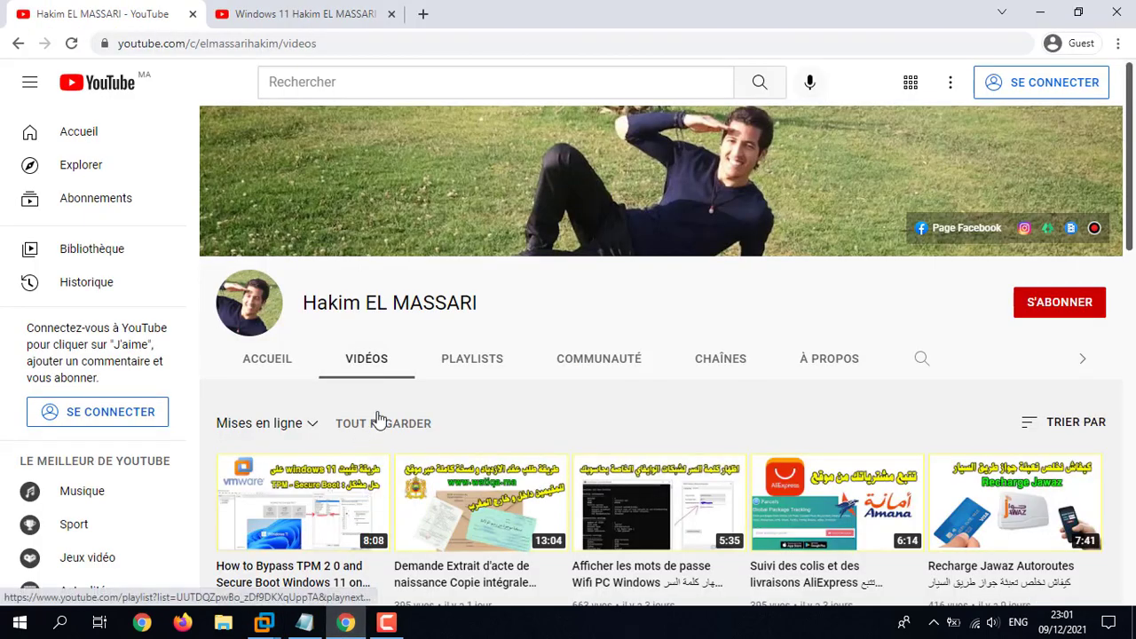
pyautogui.click(463, 364)
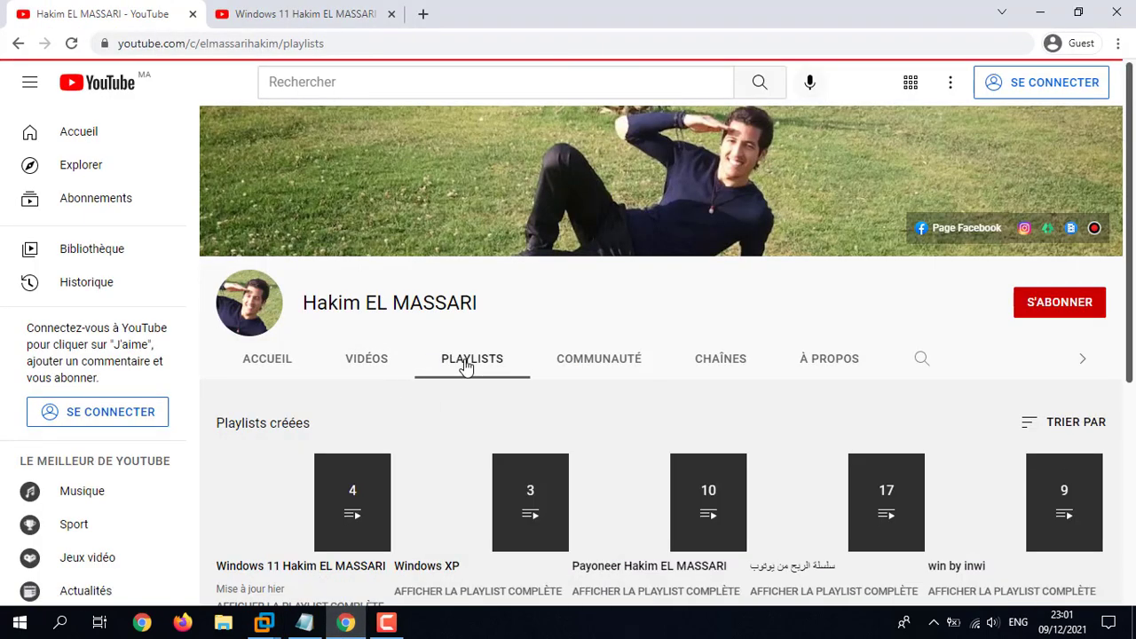
pyautogui.scroll(-2, 374, 410)
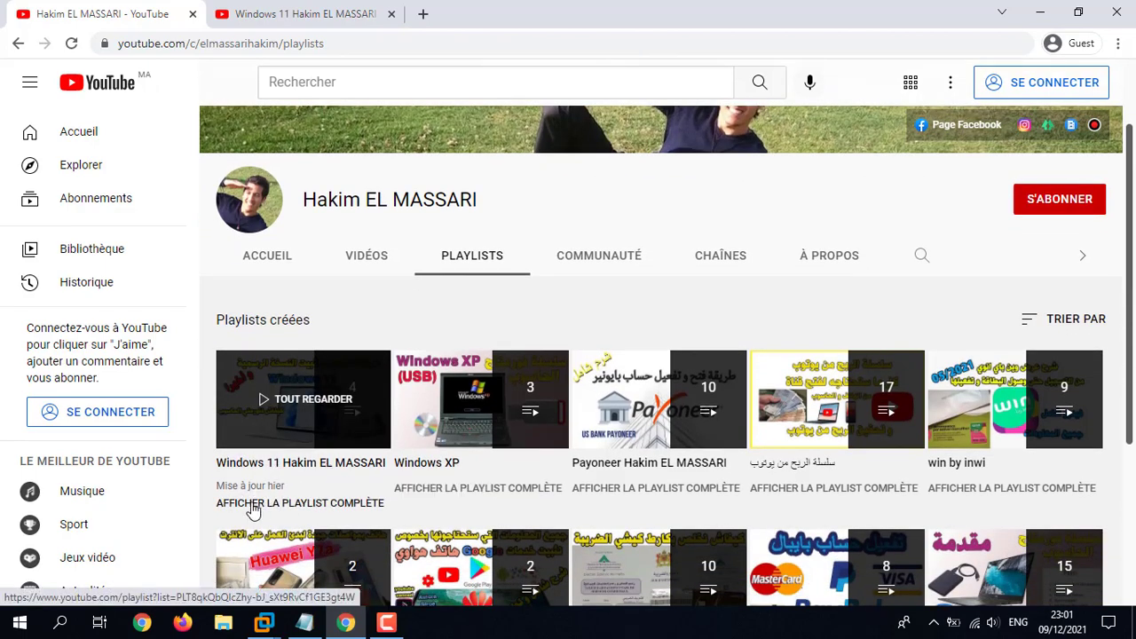
pyautogui.click(302, 14)
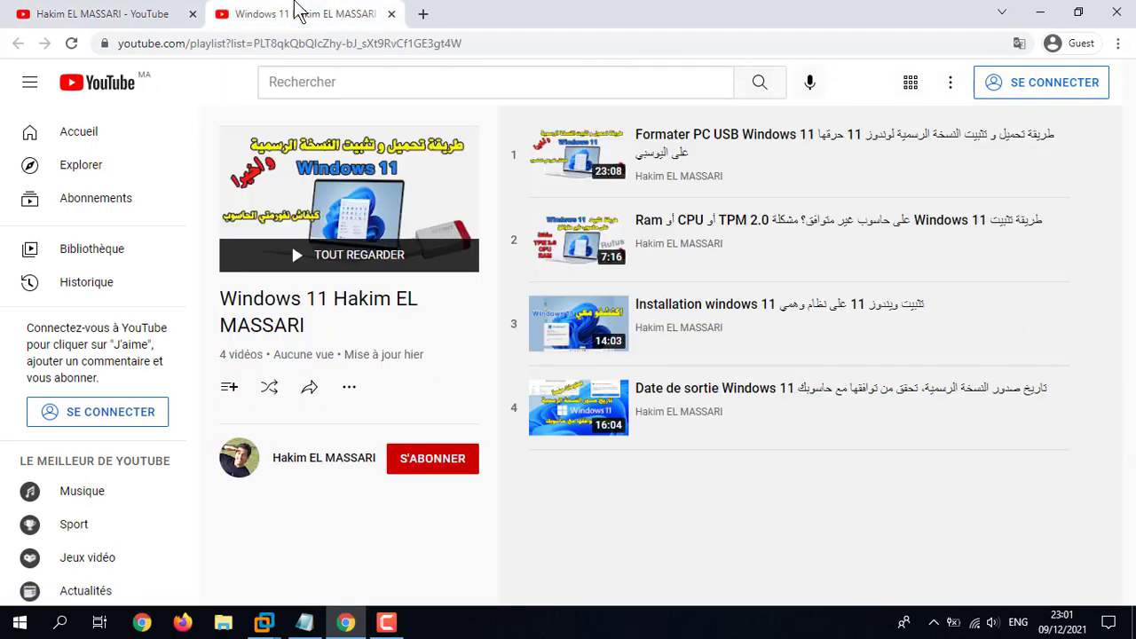